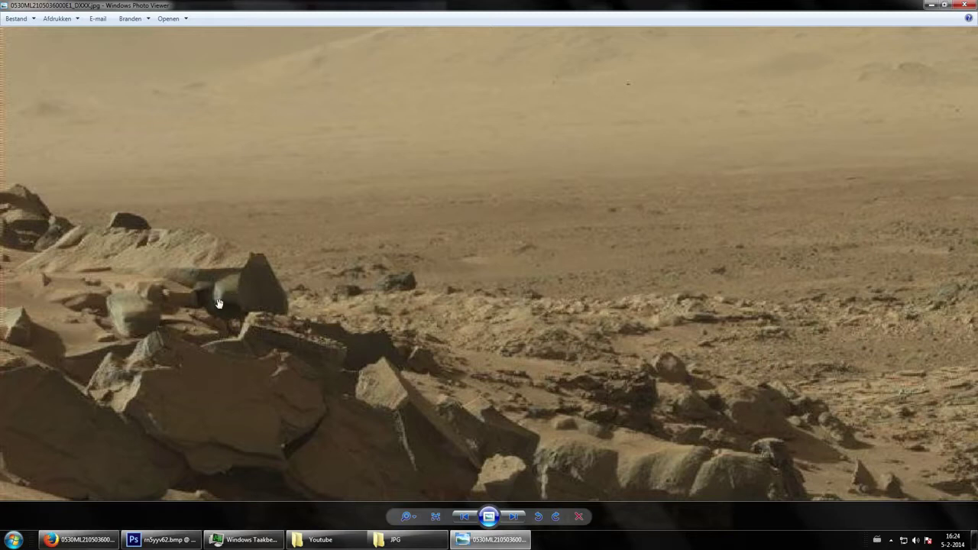
# Examine the rocks on the left side of the original Mars photo up close and in their surroundings.
pyautogui.scroll(2, 214, 316)
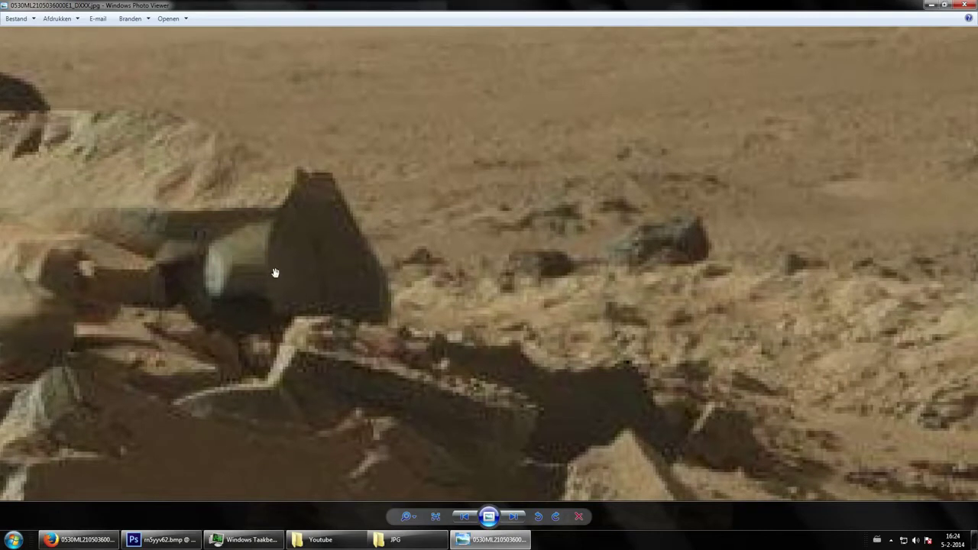
pyautogui.scroll(-3, 266, 314)
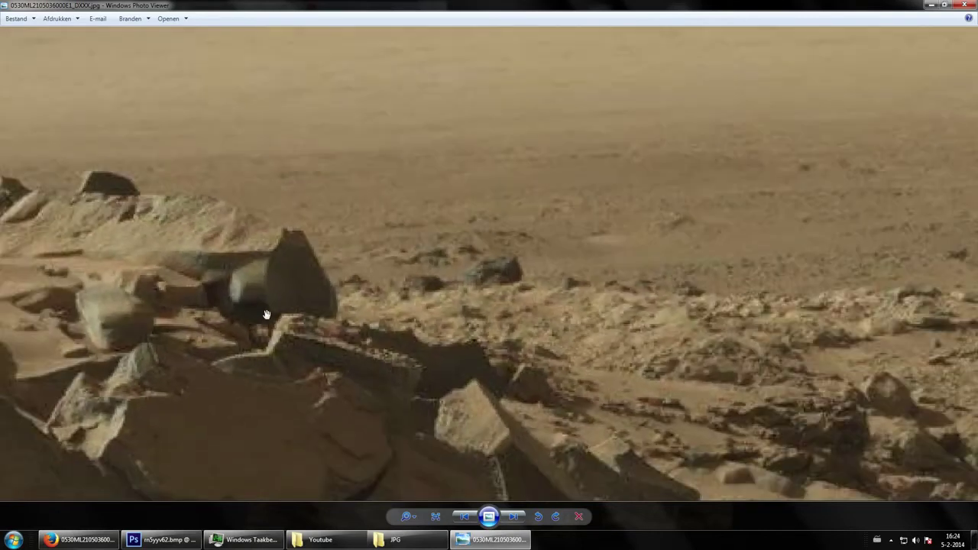
pyautogui.scroll(-1, 267, 314)
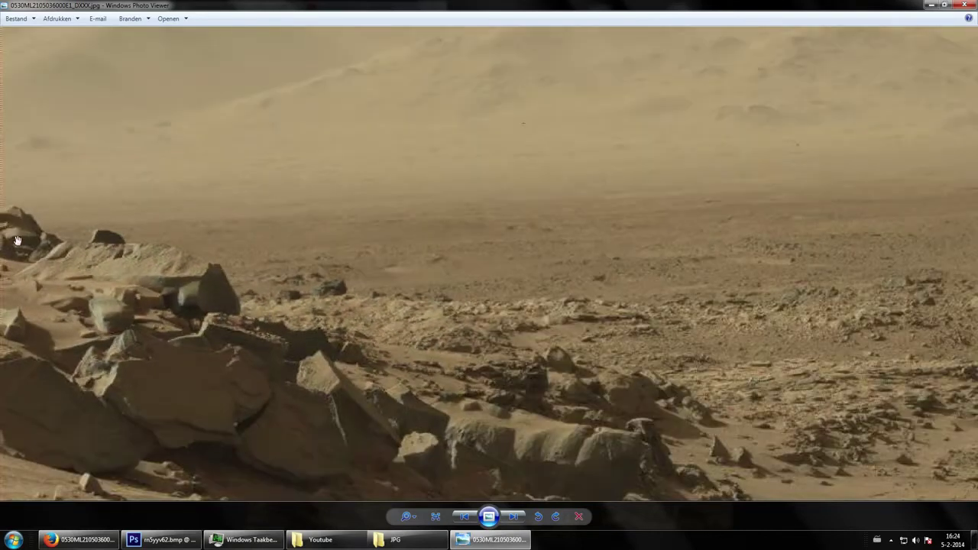
pyautogui.scroll(2, 359, 341)
pyautogui.moveTo(359, 341); pyautogui.dragTo(321, 230)
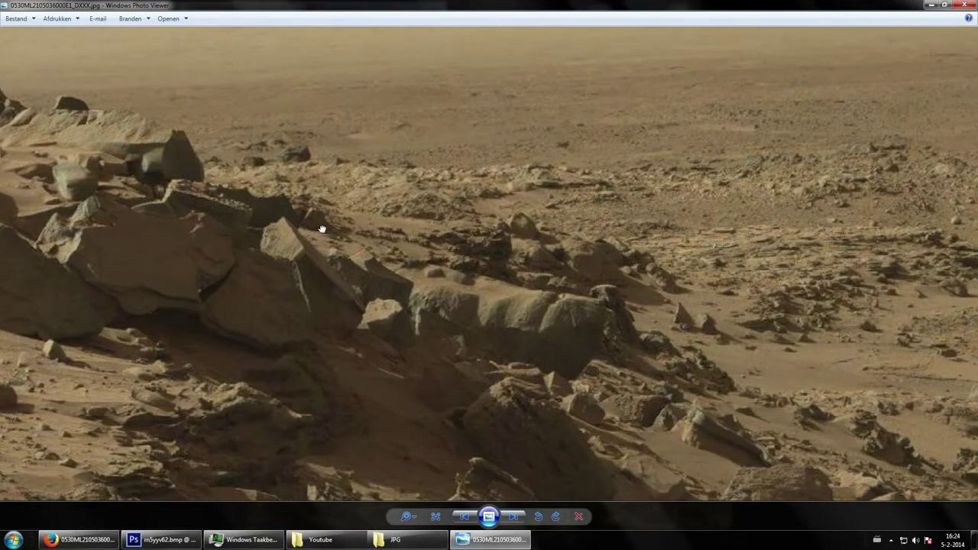
# Switch to Photoshop and hide the Sharpener Pro 3 and Brightness/Contrast 1 layers to view the unprocessed background.
pyautogui.click(166, 539)
pyautogui.click(164, 540)
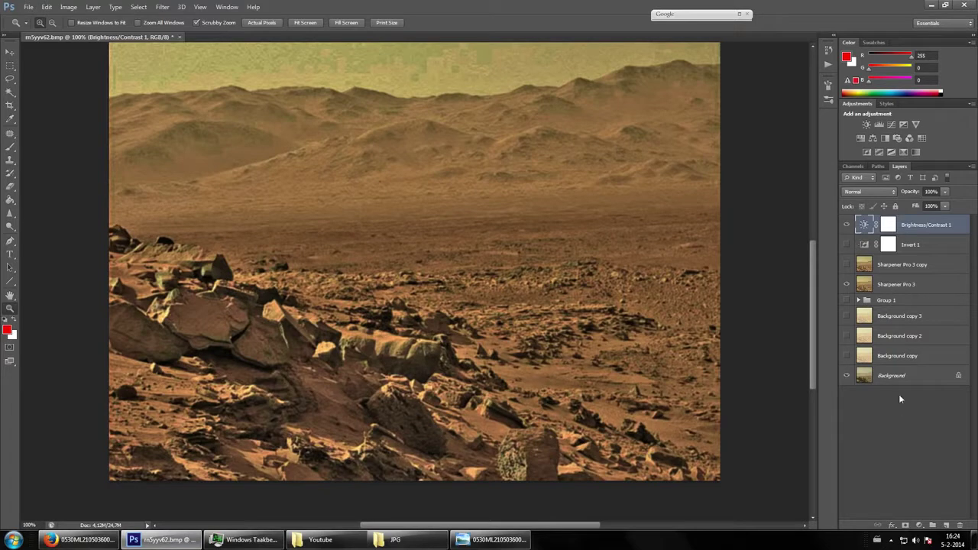
pyautogui.click(847, 285)
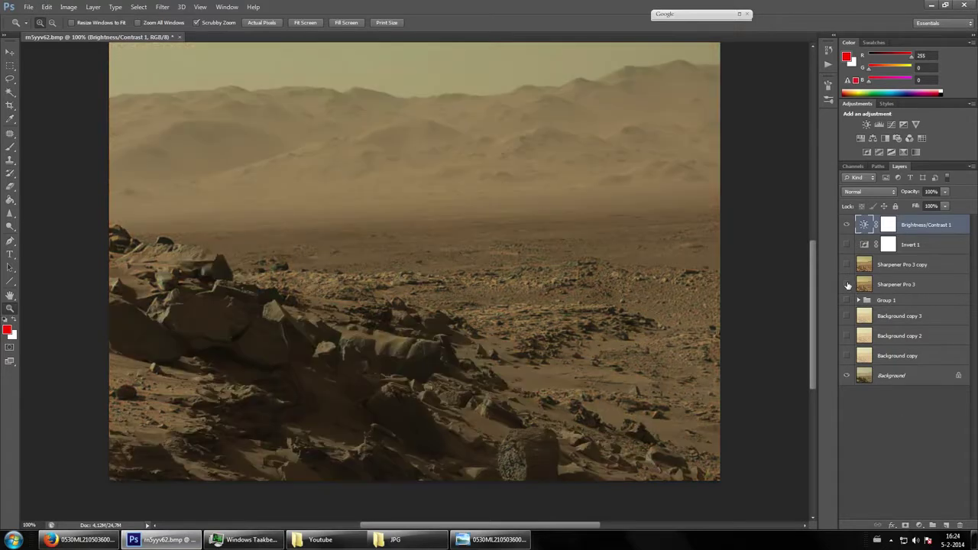
pyautogui.click(847, 227)
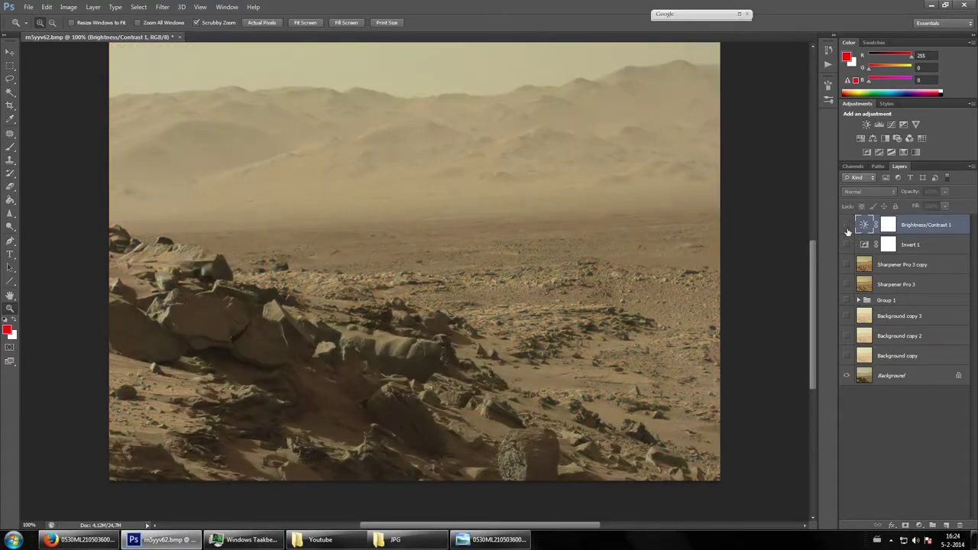
pyautogui.click(847, 227)
pyautogui.click(847, 229)
# Compare the image with and without the Sharpener Pro 3 copy layer, with Brightness/Contrast 1 shown again.
pyautogui.click(846, 265)
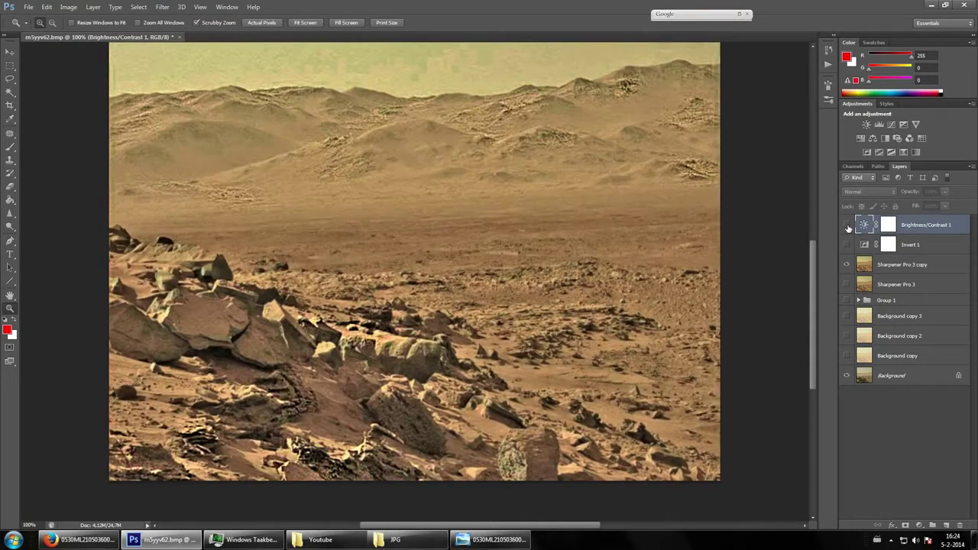
pyautogui.click(846, 227)
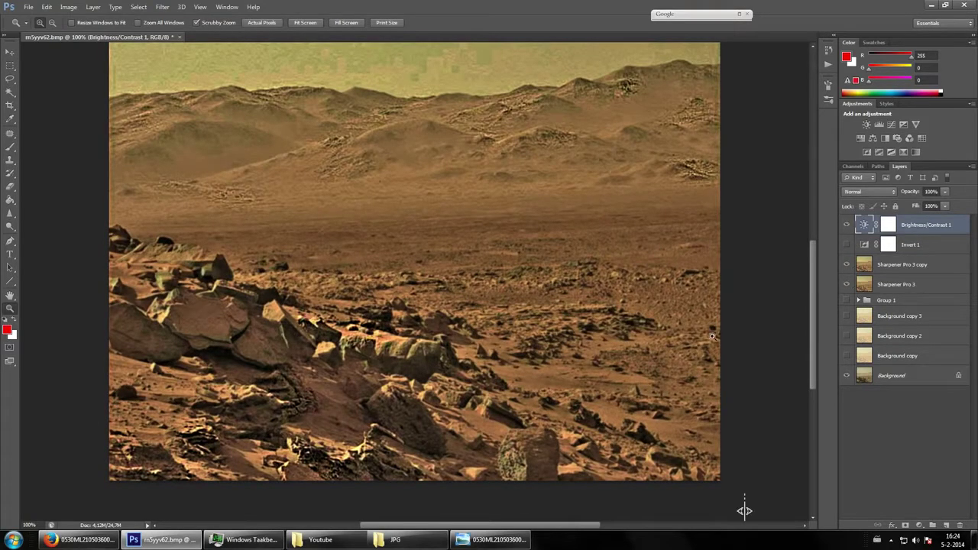
pyautogui.click(846, 265)
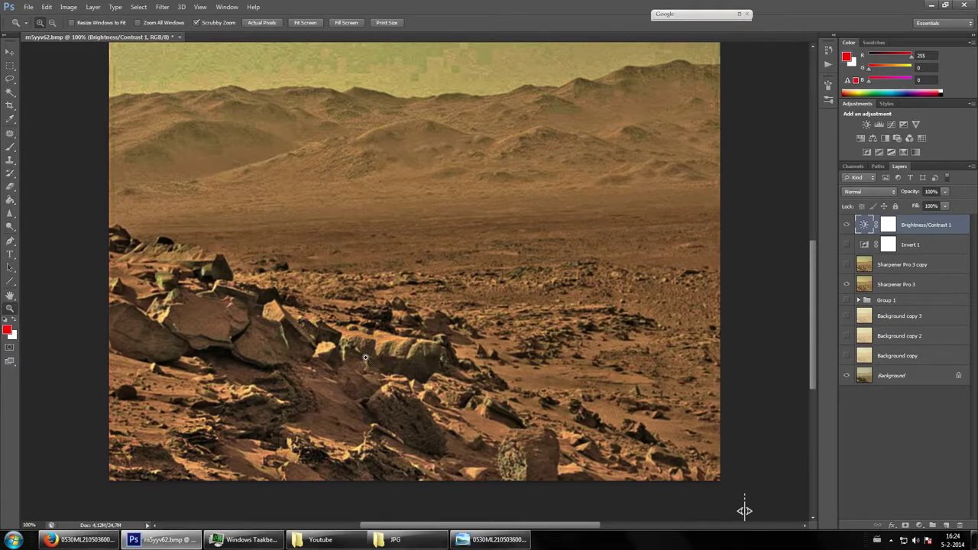
# Show the Sharpener Pro 3 copy layer and inspect the rocks along the image's lower edge at 300%.
pyautogui.click(379, 451)
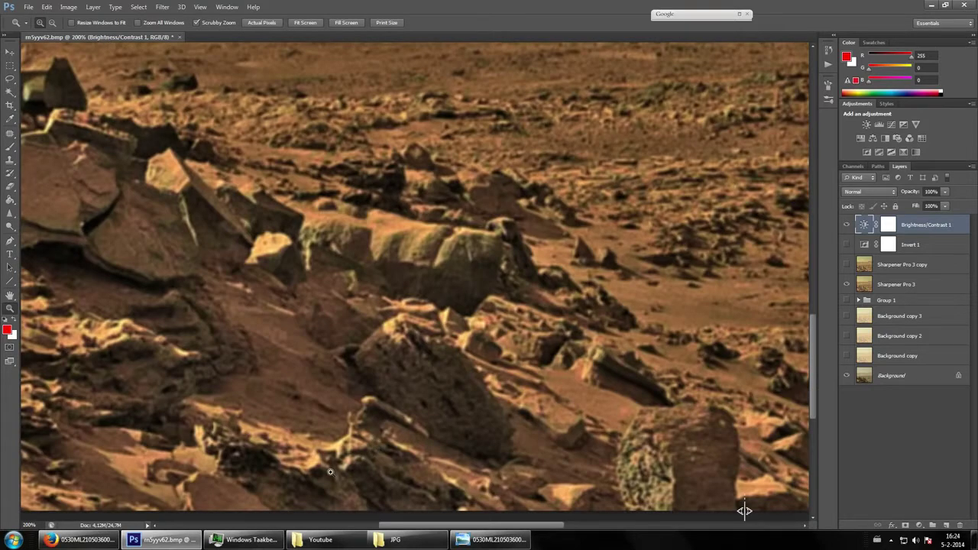
pyautogui.click(330, 473)
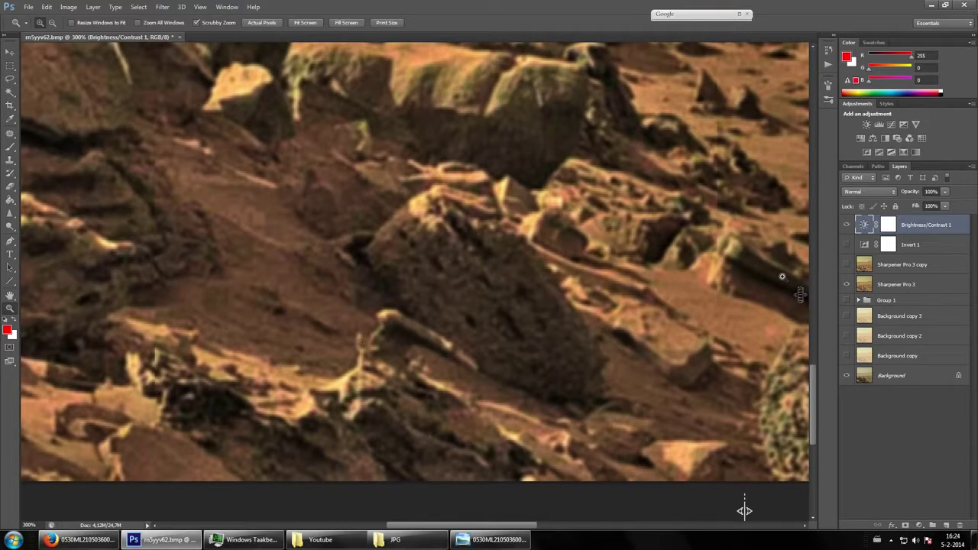
pyautogui.click(846, 265)
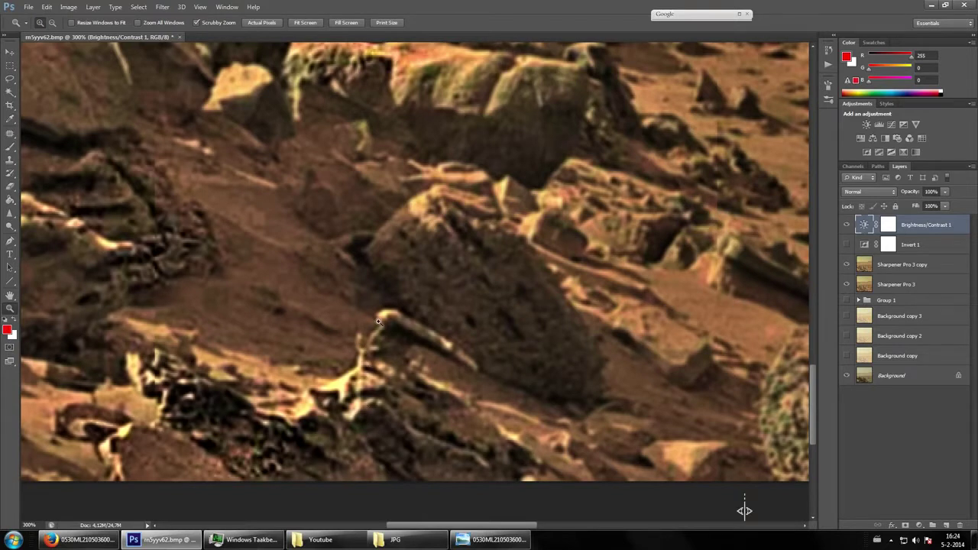
pyautogui.scroll(-1, 458, 462)
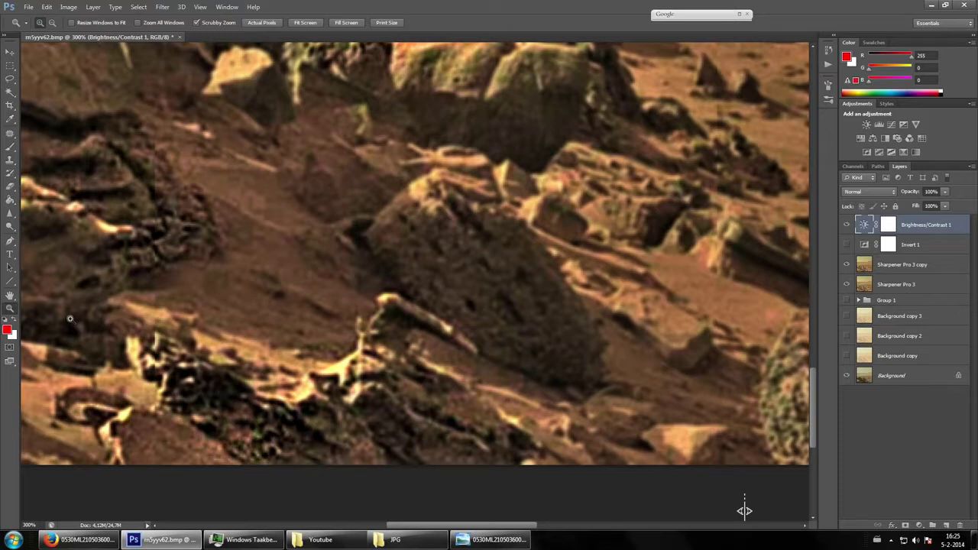
# On Sharpener Pro 3 copy, dodge the dark rocks at the image's lower edge (Midtones, 50% exposure) and sharpen them at 49% strength.
pyautogui.hotkey('ctrl', '-')
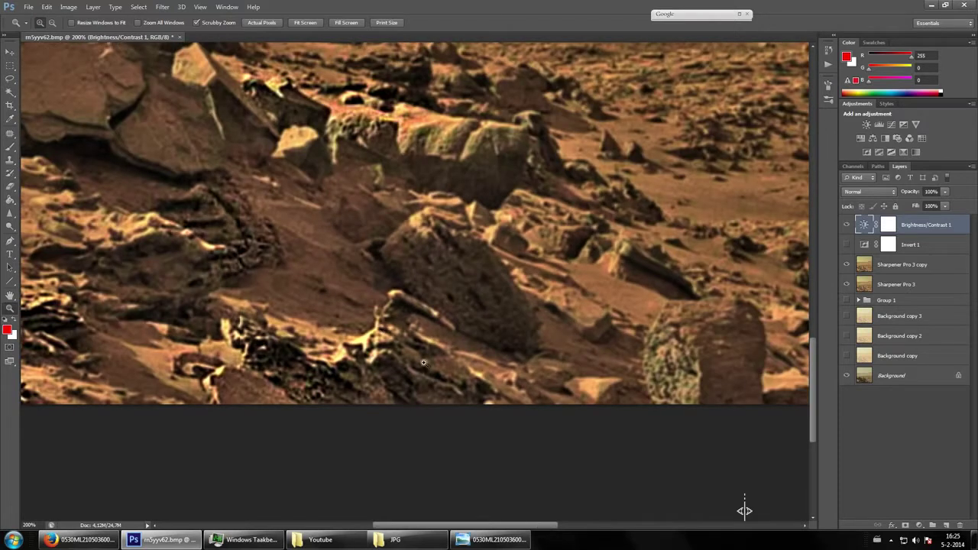
pyautogui.click(10, 225)
pyautogui.click(902, 265)
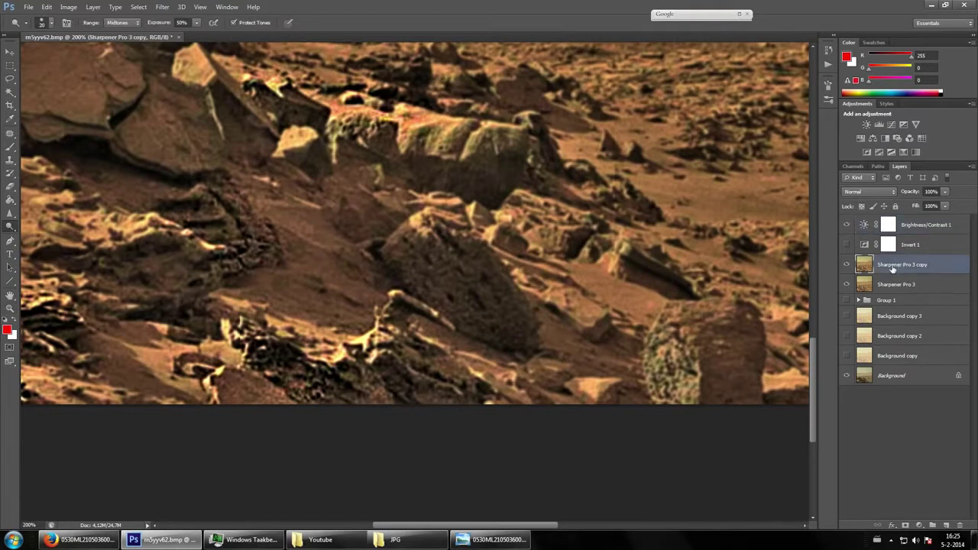
pyautogui.moveTo(402, 358)
pyautogui.mouseDown()
pyautogui.moveTo(382, 353)
pyautogui.moveTo(397, 365)
pyautogui.moveTo(391, 387)
pyautogui.moveTo(407, 396)
pyautogui.moveTo(427, 356)
pyautogui.mouseUp()
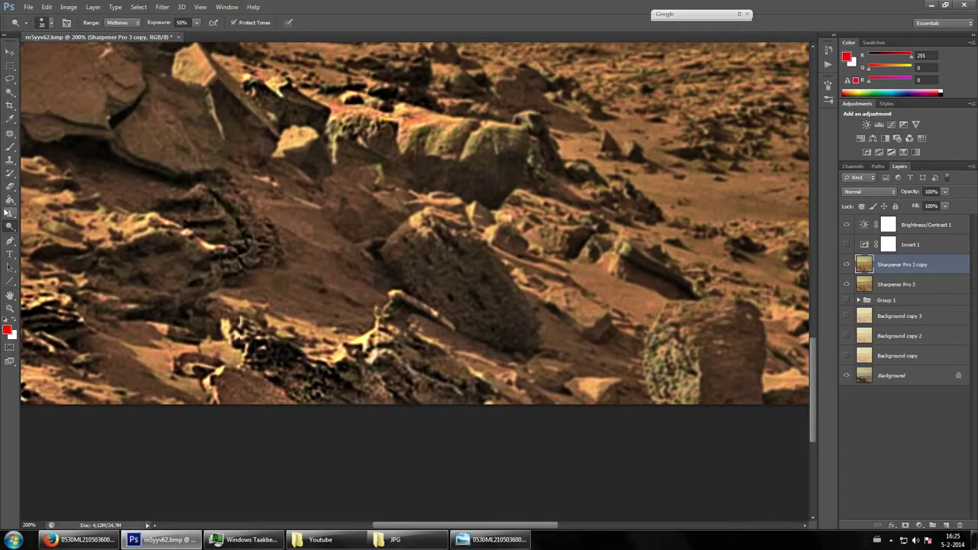
pyautogui.click(9, 213)
pyautogui.moveTo(457, 375)
pyautogui.mouseDown()
pyautogui.moveTo(382, 381)
pyautogui.moveTo(384, 341)
pyautogui.moveTo(428, 306)
pyautogui.mouseUp()
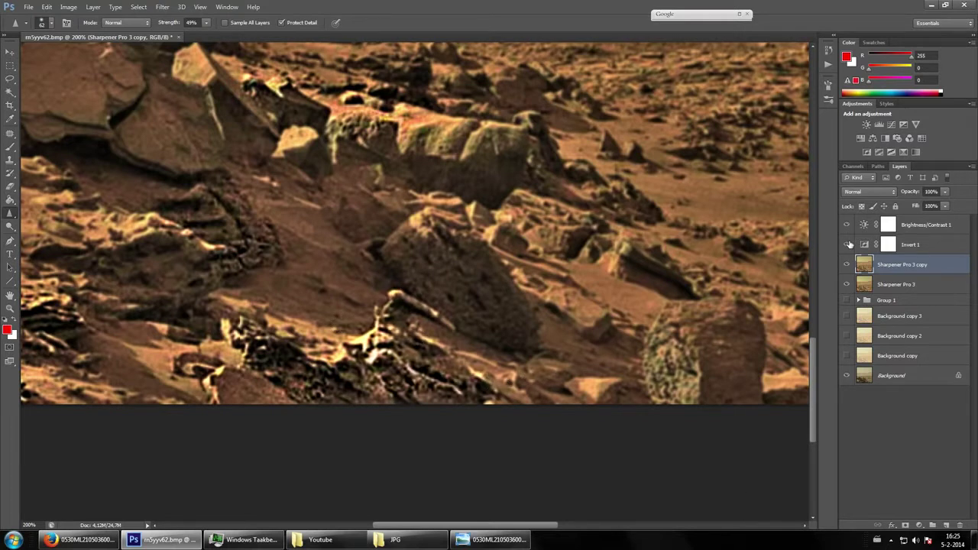
# Inspect the foreground rocks in inverted colours at 300% using the Invert 1 layer, and hide that layer again.
pyautogui.click(847, 245)
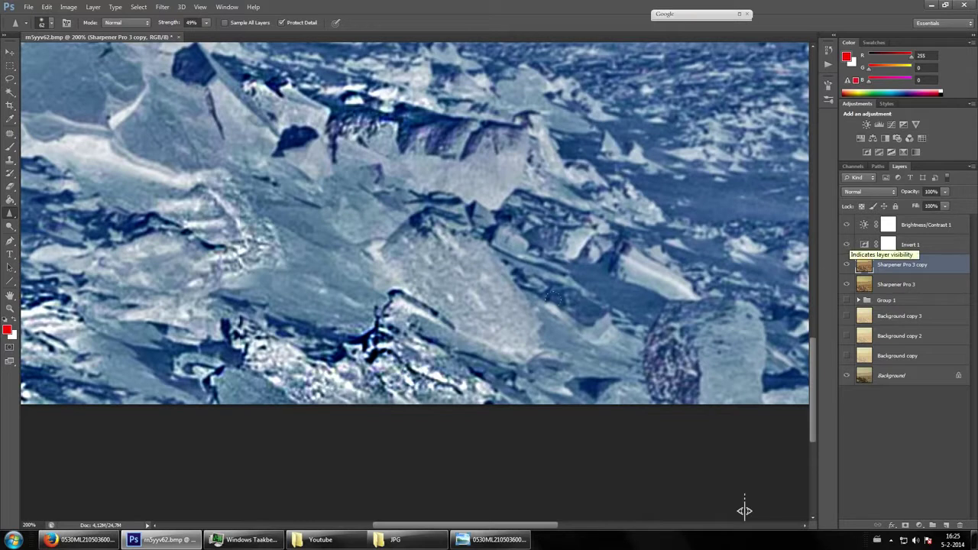
pyautogui.hotkey('ctrl', '+')
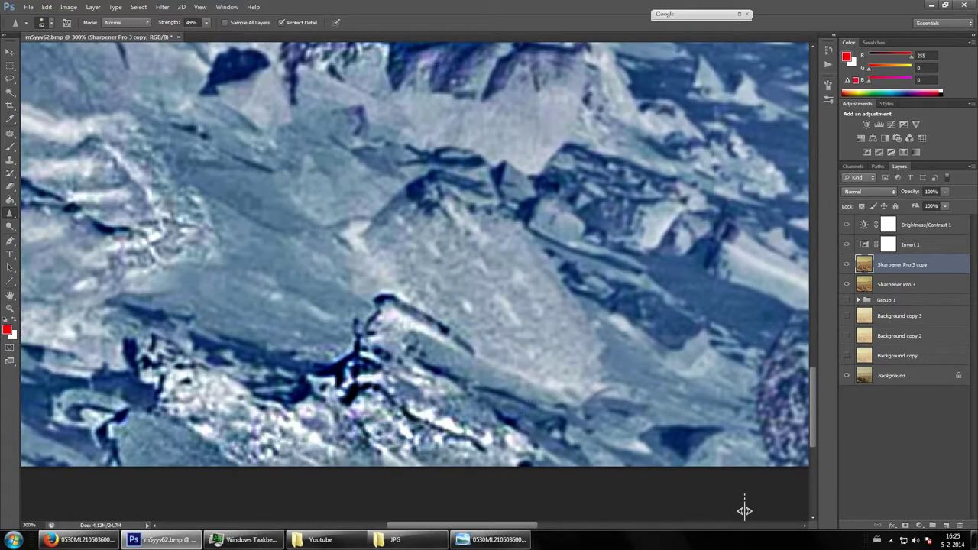
pyautogui.click(10, 51)
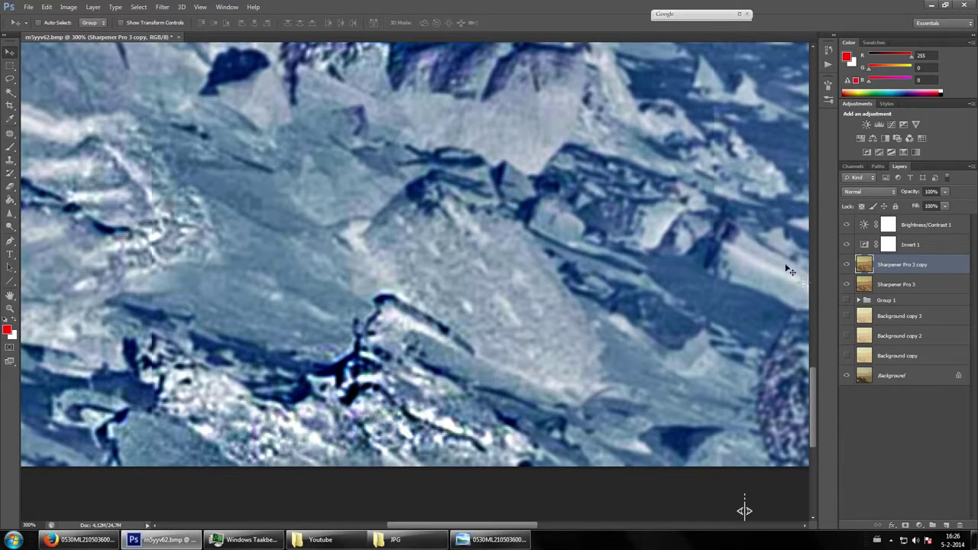
pyautogui.hscroll(-3, 770, 271)
pyautogui.moveTo(509, 526); pyautogui.dragTo(558, 527)
pyautogui.scroll(5, 675, 366)
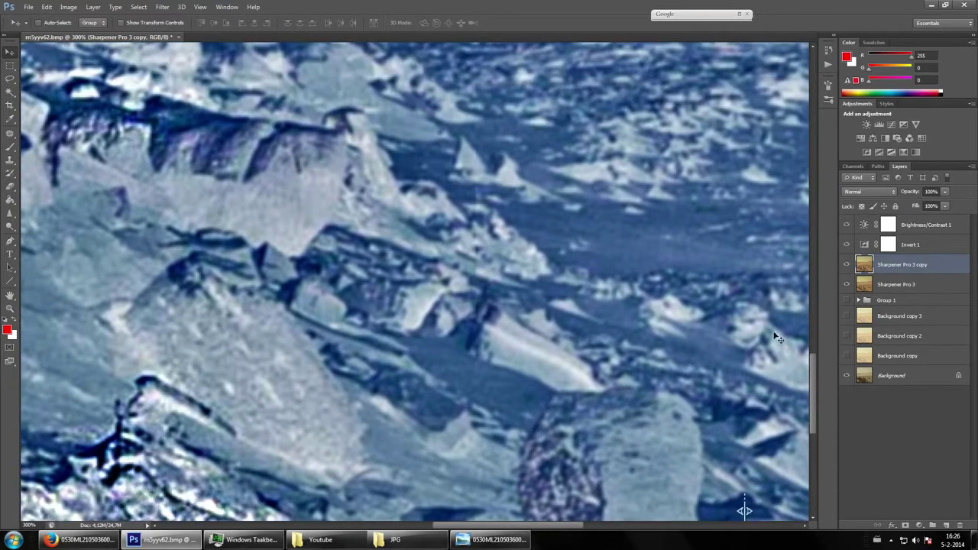
pyautogui.click(847, 244)
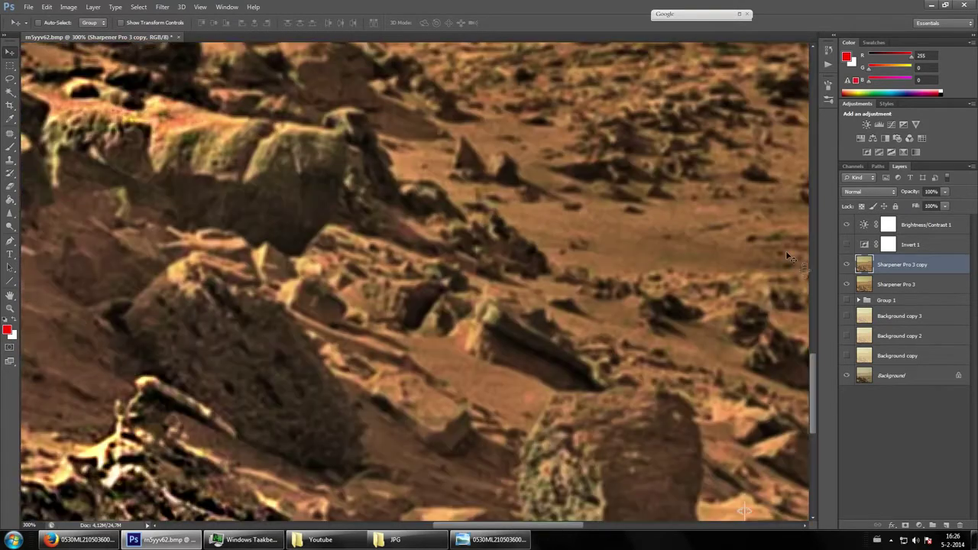
# Hide both Sharpener Pro 3 layers and compare the bare background with Brightness/Contrast 1 on and off, leaving it off.
pyautogui.scroll(1, 742, 510)
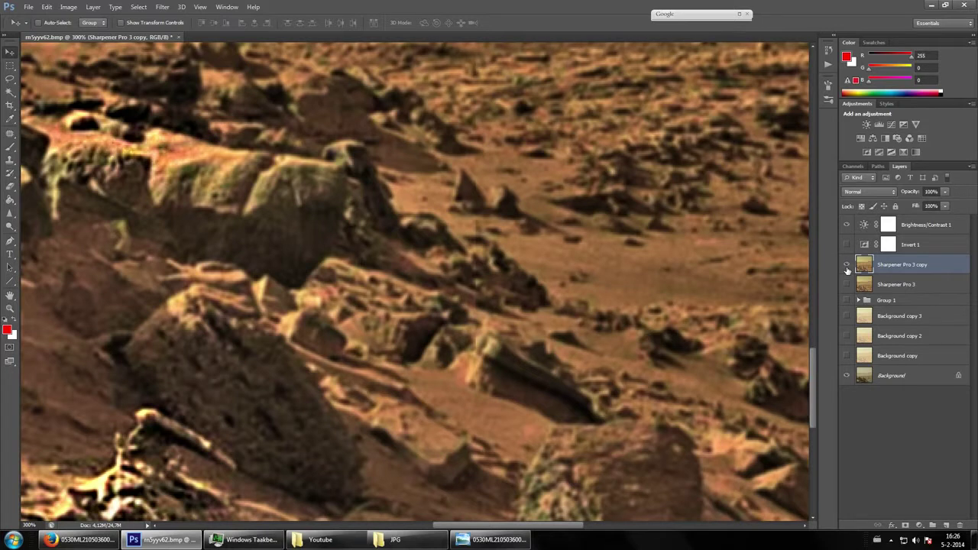
pyautogui.click(847, 265)
pyautogui.click(847, 226)
pyautogui.click(848, 227)
pyautogui.click(847, 226)
pyautogui.click(846, 225)
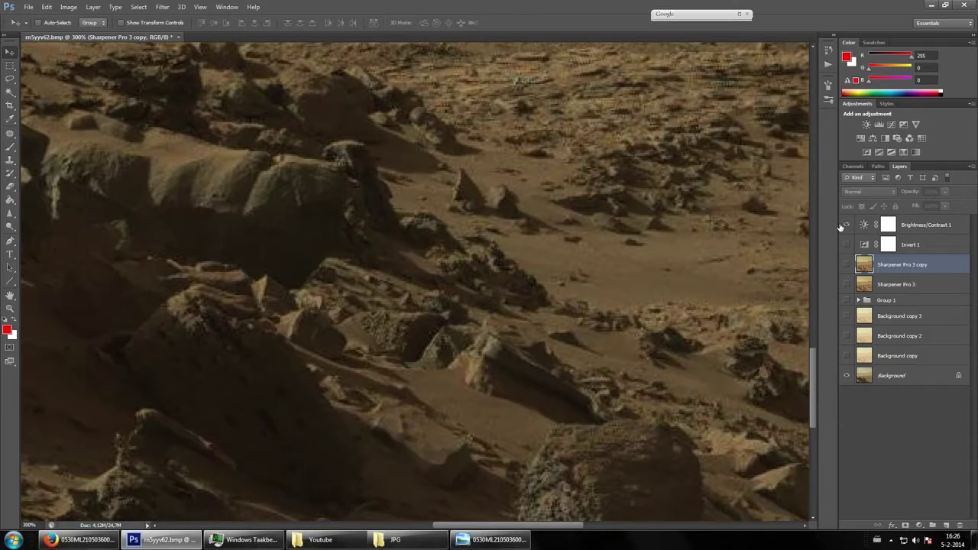
pyautogui.click(846, 225)
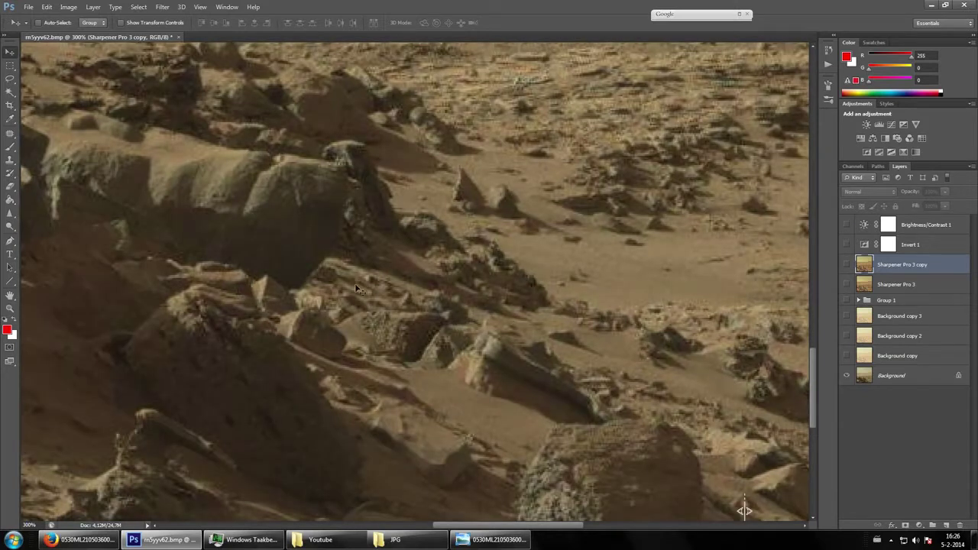
# Show the Sharpener Pro 3 copy and Brightness/Contrast 1 layers over the background.
pyautogui.click(847, 264)
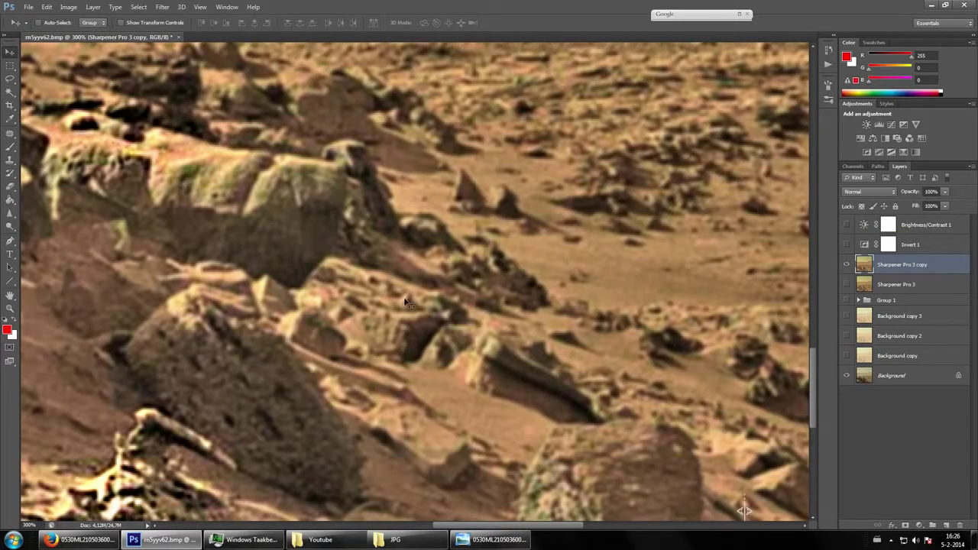
pyautogui.click(845, 224)
pyautogui.click(846, 224)
pyautogui.click(845, 224)
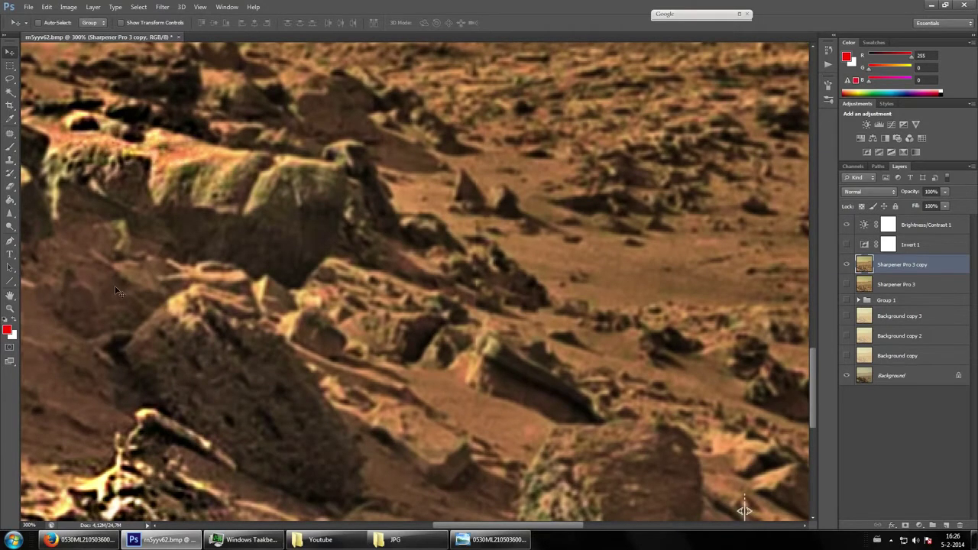
# Examine the small rocks between the large boulders at 400%, in inverted and normal colours, and in their wider surroundings.
pyautogui.click(11, 308)
pyautogui.click(373, 330)
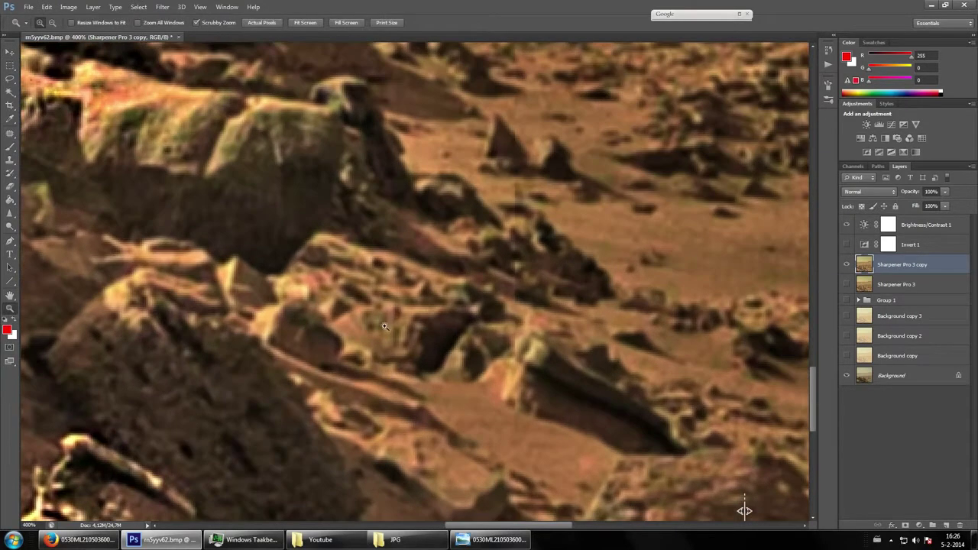
pyautogui.click(846, 244)
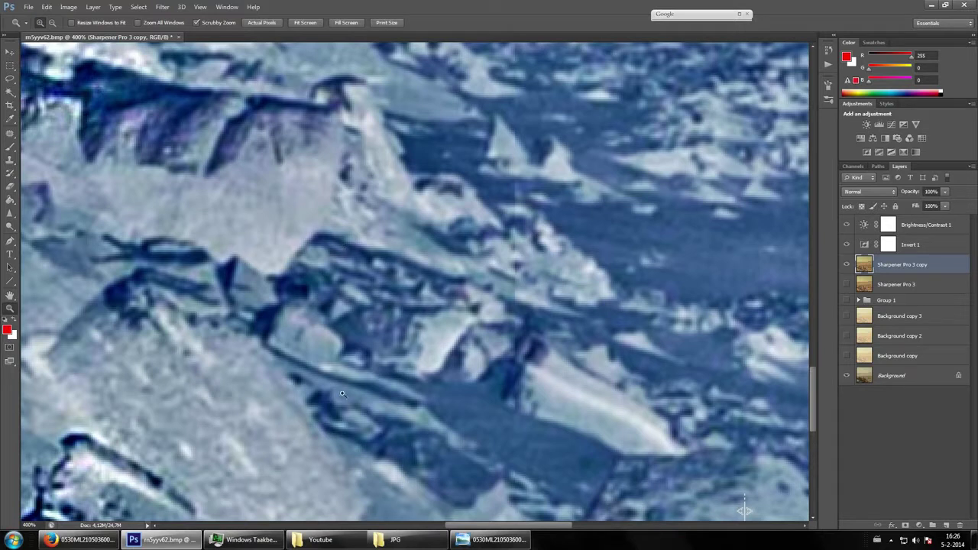
pyautogui.moveTo(92, 542)
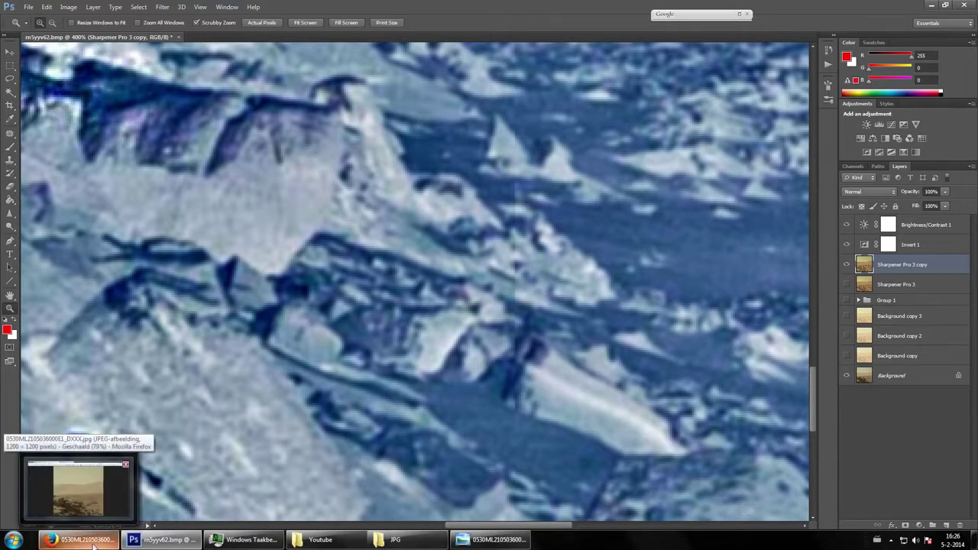
pyautogui.moveTo(126, 540)
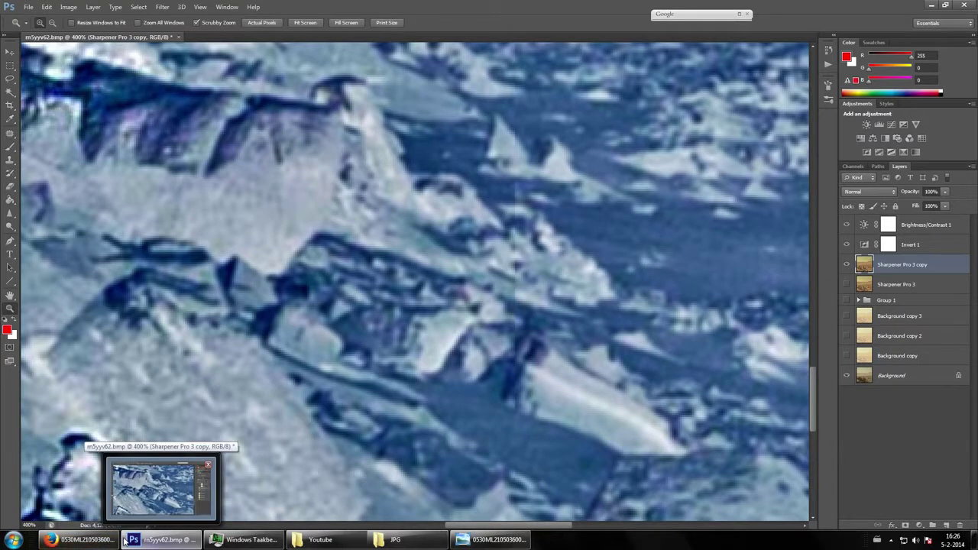
pyautogui.click(846, 244)
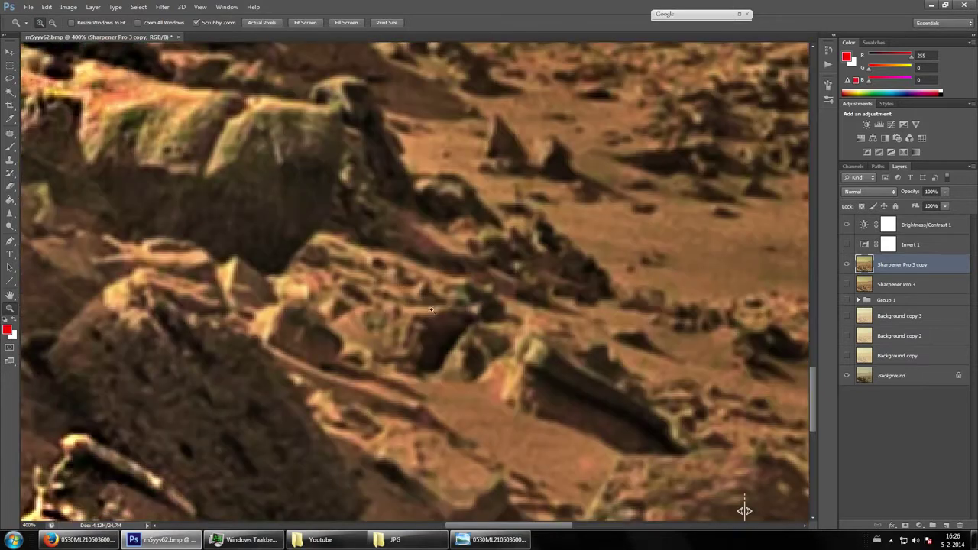
pyautogui.keyDown('alt'); pyautogui.click(390, 286); pyautogui.keyUp('alt')
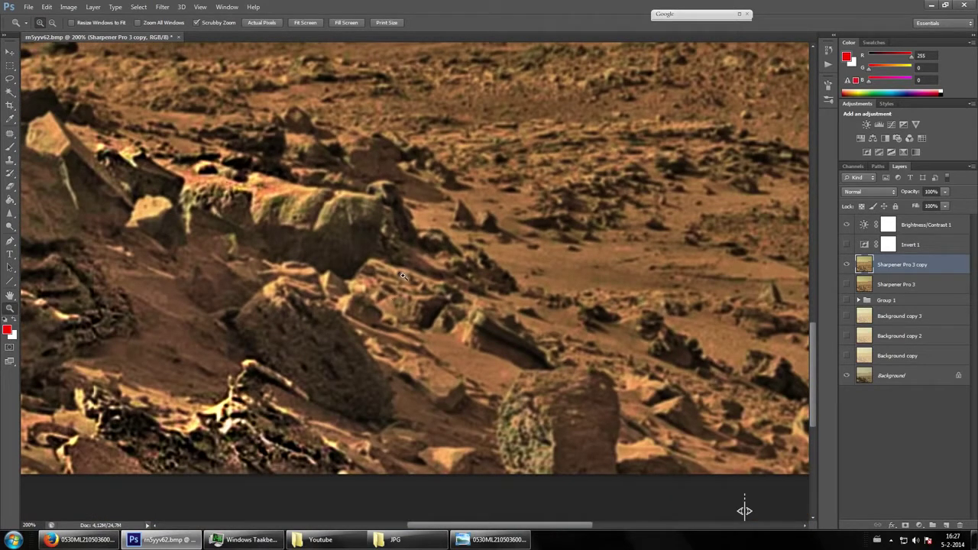
pyautogui.click(418, 292)
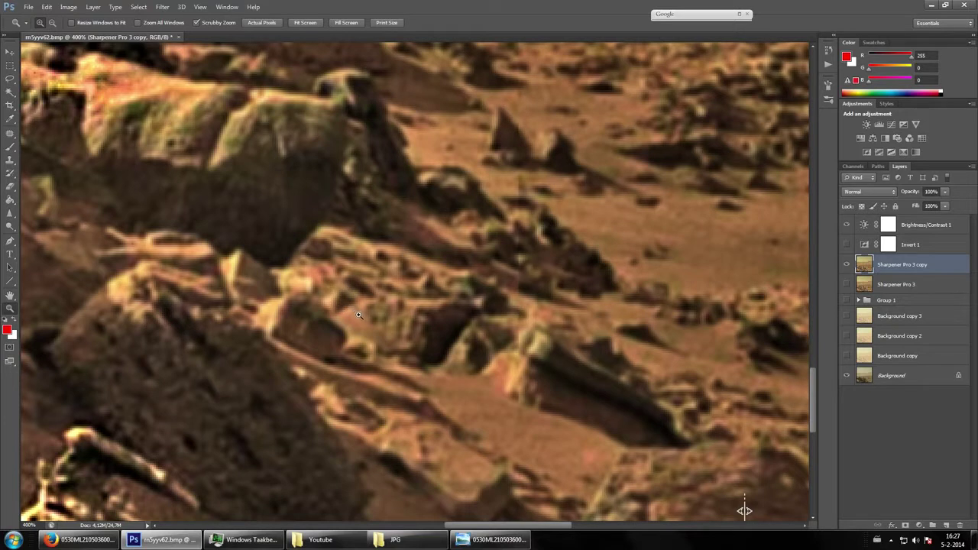
# Sharpen the cluster of small rocks below the large boulder with the Sharpen tool at 49% strength on the Sharpener Pro 3 copy layer.
pyautogui.click(10, 213)
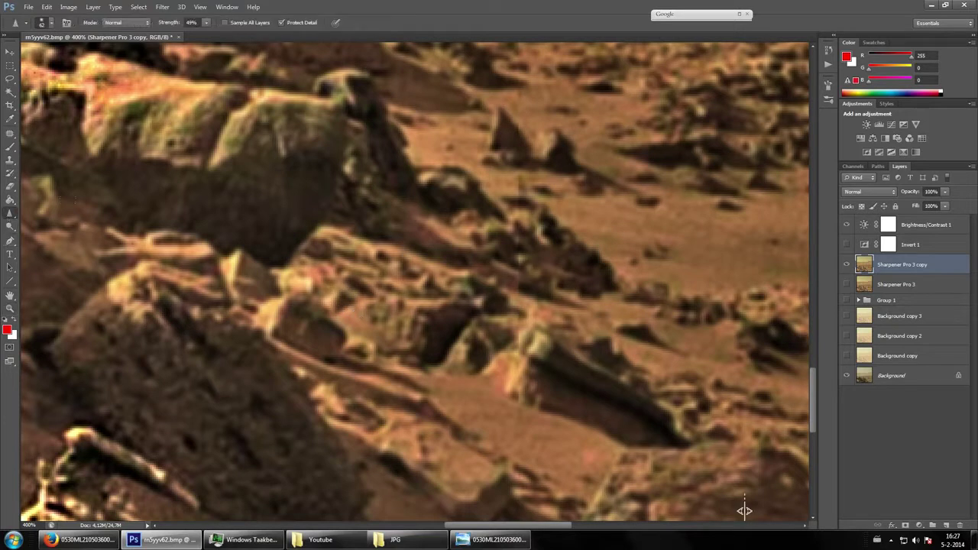
pyautogui.moveTo(412, 298)
pyautogui.mouseDown()
pyautogui.moveTo(344, 294)
pyautogui.moveTo(324, 252)
pyautogui.mouseUp()
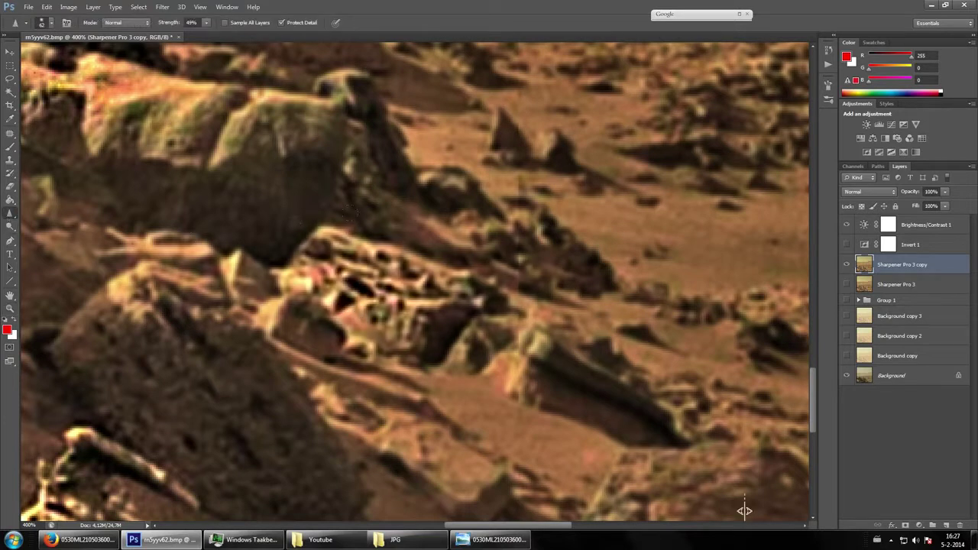
pyautogui.moveTo(463, 277)
pyautogui.mouseDown()
pyautogui.moveTo(478, 301)
pyautogui.moveTo(506, 308)
pyautogui.moveTo(504, 271)
pyautogui.mouseUp()
pyautogui.moveTo(465, 335)
pyautogui.mouseDown()
pyautogui.moveTo(451, 336)
pyautogui.moveTo(459, 350)
pyautogui.moveTo(482, 333)
pyautogui.mouseUp()
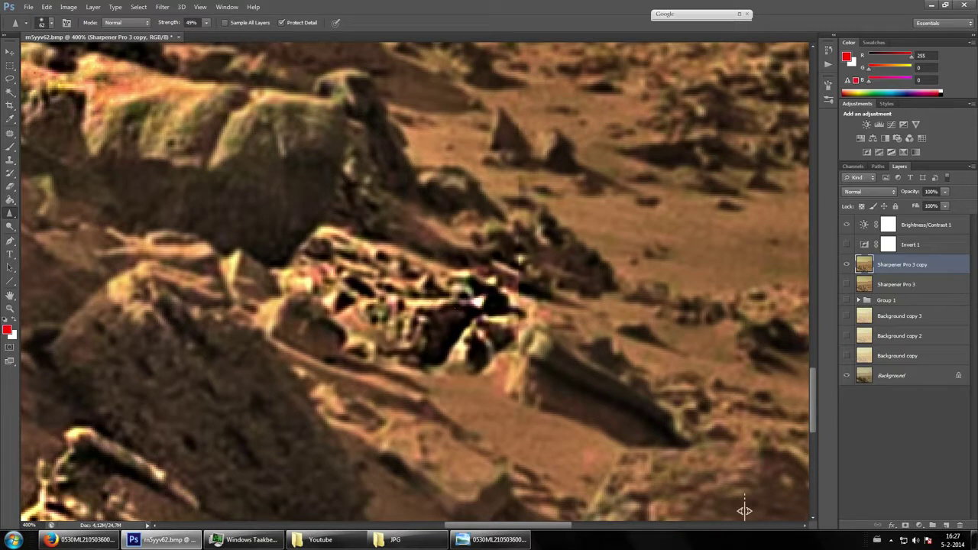
pyautogui.click(10, 52)
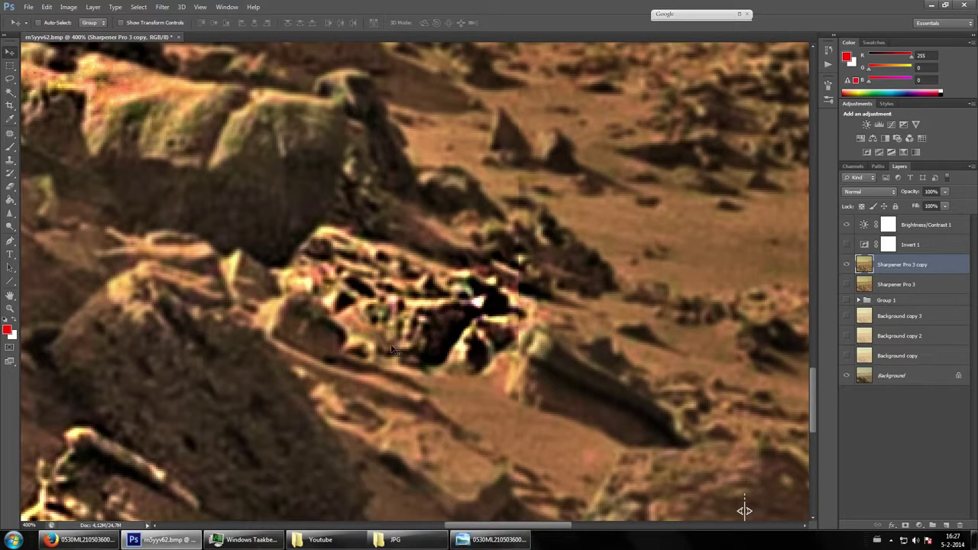
# Lighten the elongated rock beside the small-rock cluster with the Dodge tool, and sharpen its edges and the small stones at its far end.
pyautogui.click(10, 213)
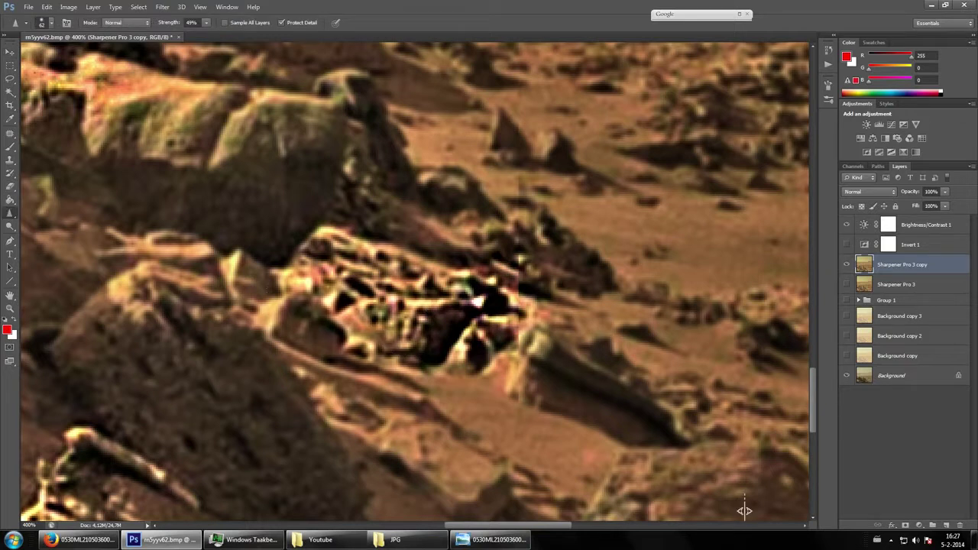
pyautogui.click(10, 226)
pyautogui.moveTo(672, 418)
pyautogui.mouseDown()
pyautogui.moveTo(578, 354)
pyautogui.moveTo(526, 341)
pyautogui.moveTo(574, 335)
pyautogui.moveTo(635, 356)
pyautogui.mouseUp()
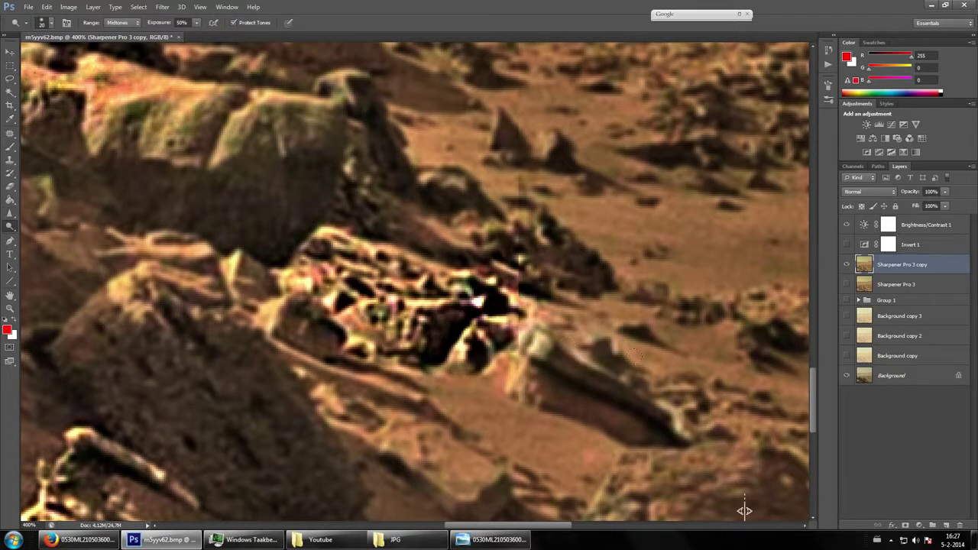
pyautogui.click(10, 214)
pyautogui.moveTo(673, 419)
pyautogui.mouseDown()
pyautogui.moveTo(725, 424)
pyautogui.moveTo(763, 405)
pyautogui.mouseUp()
pyautogui.moveTo(623, 377)
pyautogui.mouseDown()
pyautogui.moveTo(539, 345)
pyautogui.moveTo(510, 371)
pyautogui.moveTo(550, 367)
pyautogui.mouseUp()
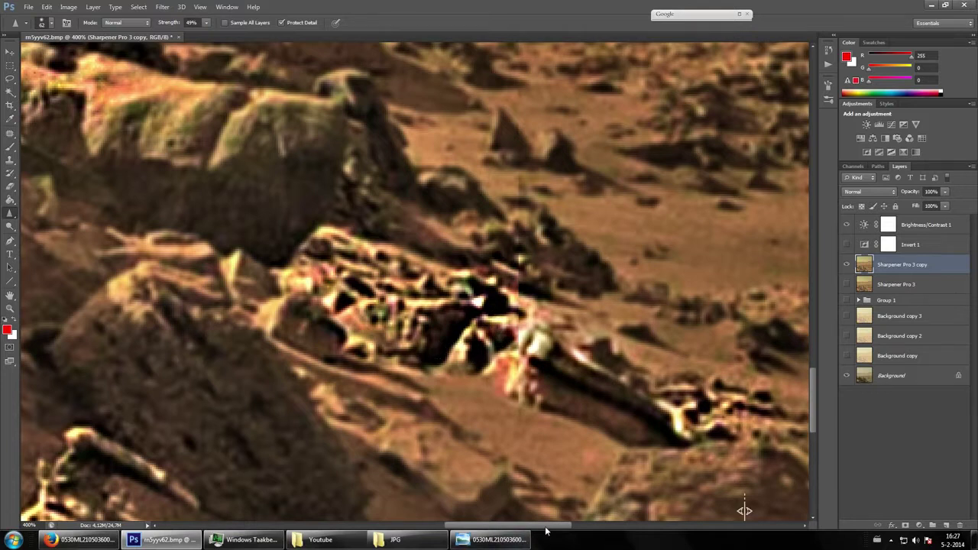
# Sharpen the rounded rock and the ledge at the near end of the small-rock cluster.
pyautogui.moveTo(545, 525); pyautogui.dragTo(557, 526)
pyautogui.moveTo(320, 367)
pyautogui.mouseDown()
pyautogui.moveTo(272, 357)
pyautogui.moveTo(197, 317)
pyautogui.moveTo(328, 368)
pyautogui.moveTo(344, 407)
pyautogui.mouseUp()
pyautogui.click(10, 51)
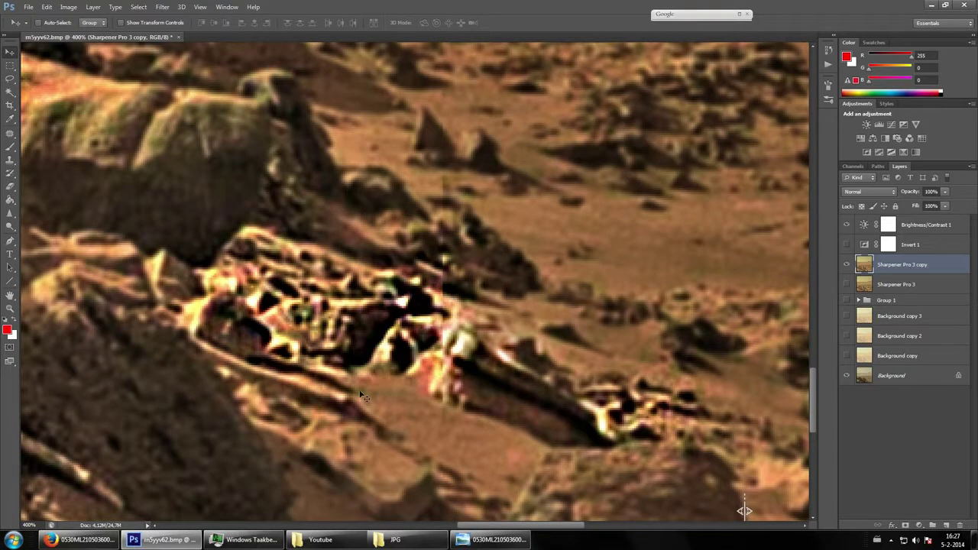
pyautogui.scroll(-3, 389, 407)
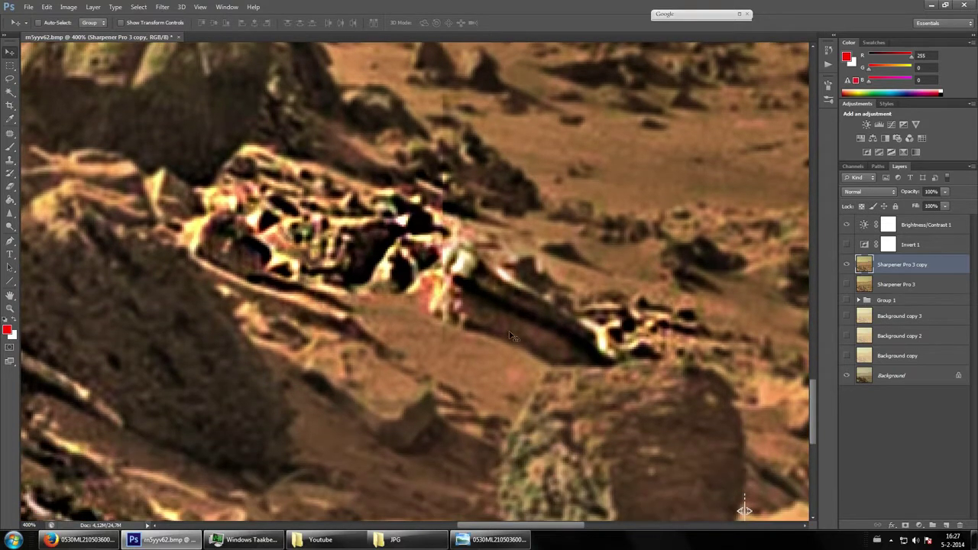
# Sharpen the shaded side of the elongated rock with a 35 px Sharpen brush.
pyautogui.click(10, 215)
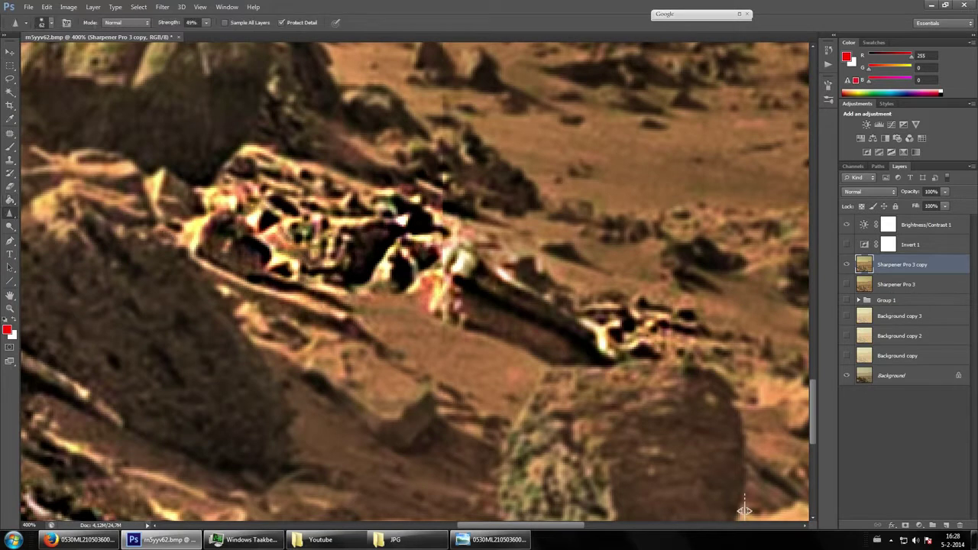
pyautogui.click(51, 23)
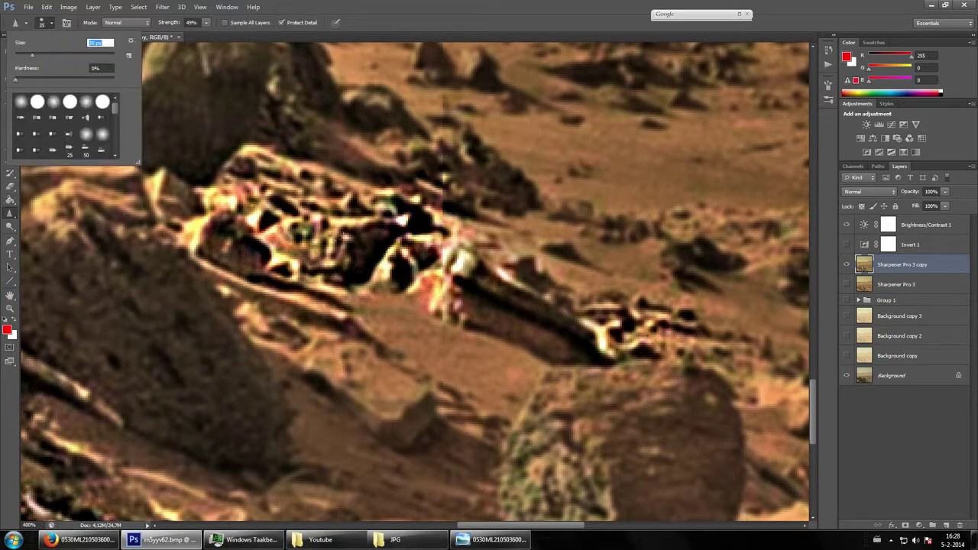
pyautogui.press('Return')
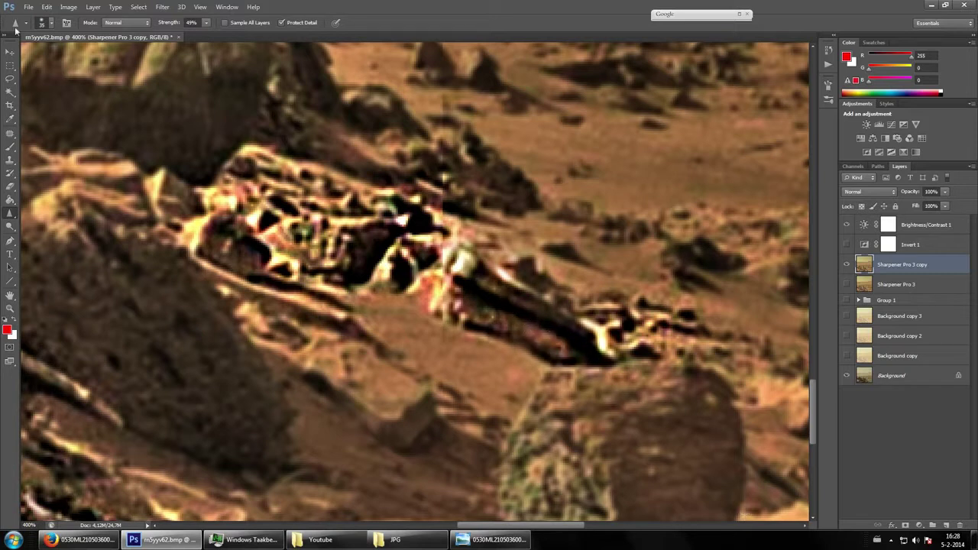
pyautogui.press('v')
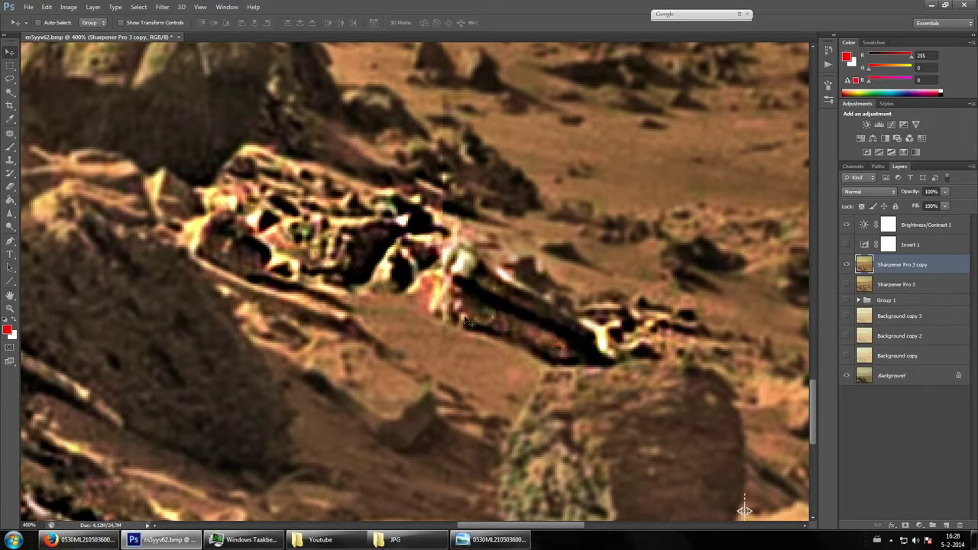
# Examine the sharpened rocks up close at 600% and in their wider surroundings at 100%.
pyautogui.press('z')
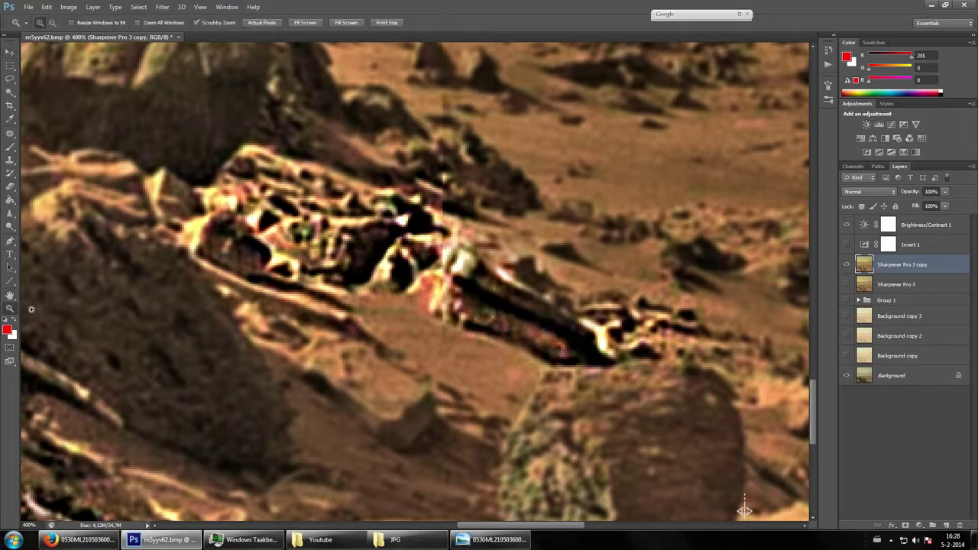
pyautogui.click(516, 342)
pyautogui.click(527, 338)
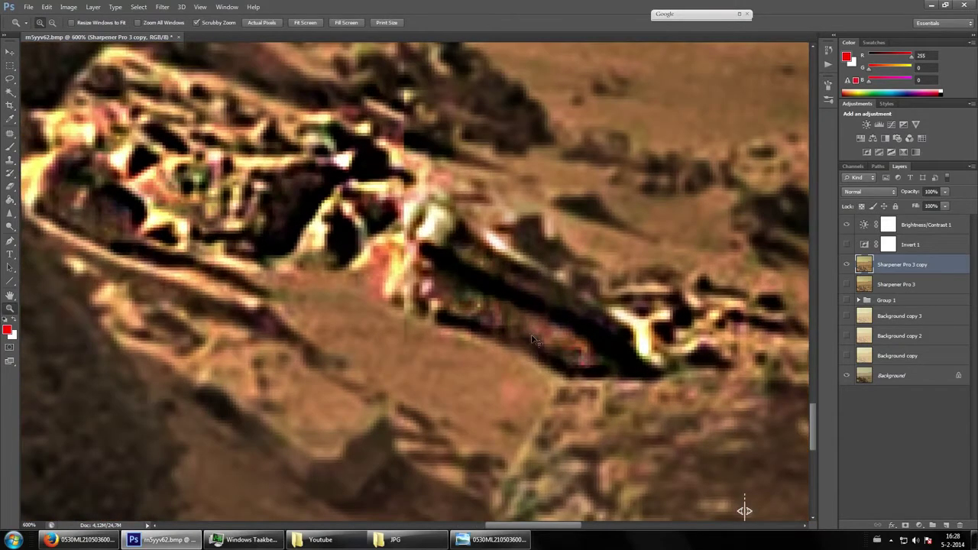
pyautogui.hotkey('ctrl', '-')
pyautogui.hotkey('ctrl', '-')
pyautogui.hotkey('ctrl', '-')
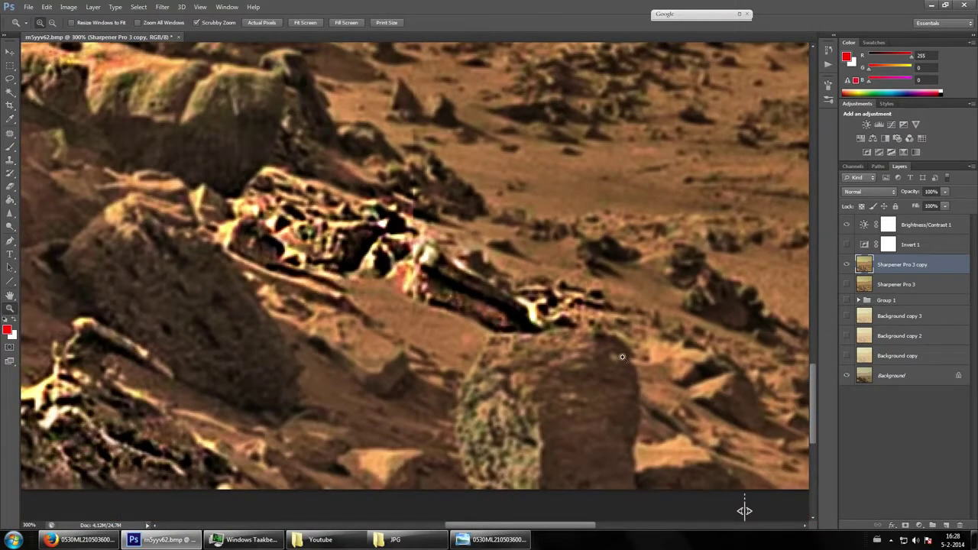
pyautogui.moveTo(571, 527); pyautogui.dragTo(442, 493)
pyautogui.hotkey('ctrl', '-')
pyautogui.hotkey('ctrl', '-')
pyautogui.scroll(2, 326, 282)
pyautogui.scroll(1, 325, 283)
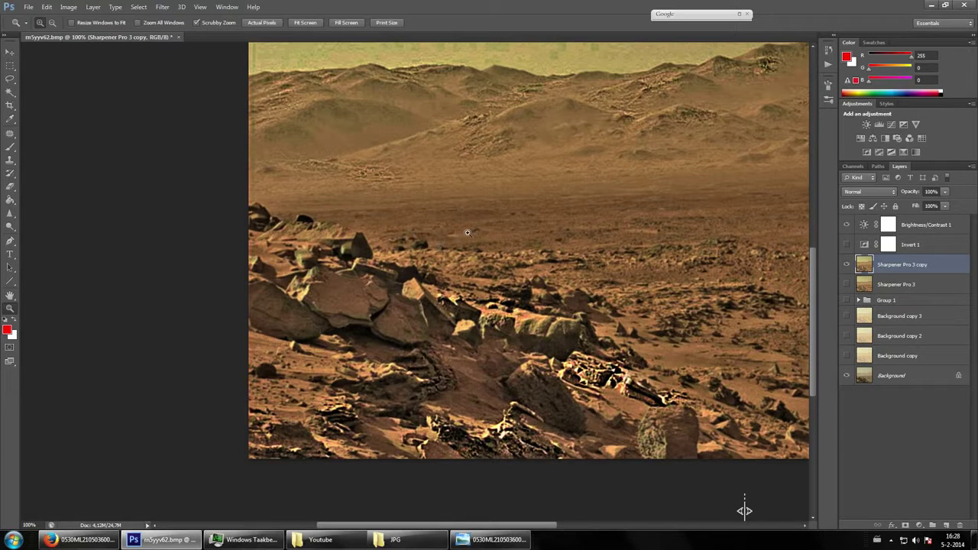
# Sharpen the sunlit face of the pointed rock beside the large flat slabs at 400%.
pyautogui.click(263, 235)
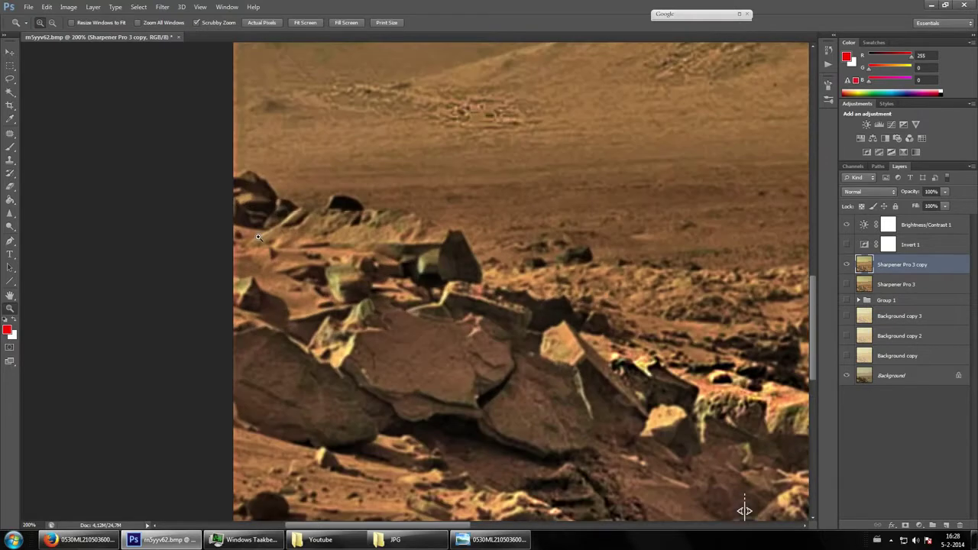
pyautogui.click(633, 392)
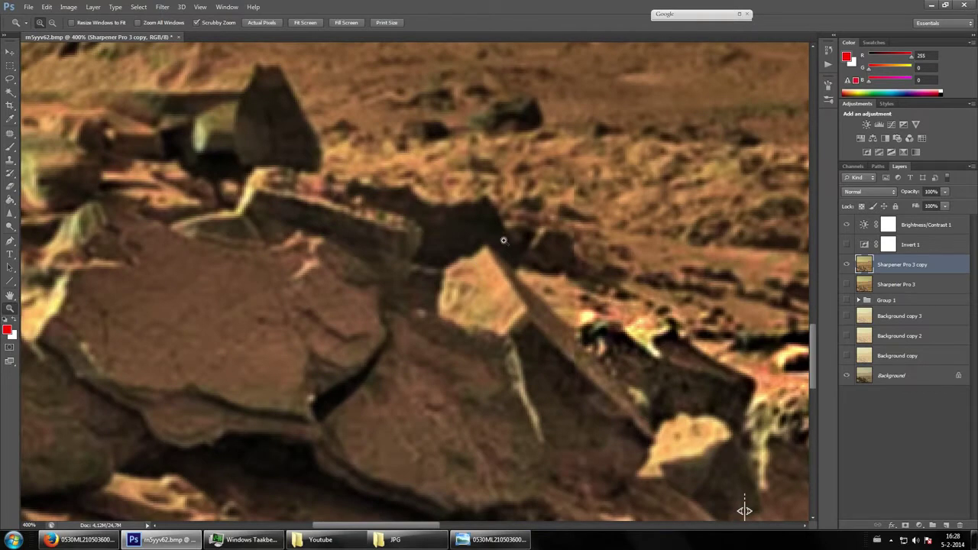
pyautogui.click(10, 213)
pyautogui.click(460, 278)
pyautogui.moveTo(517, 288); pyautogui.dragTo(525, 313)
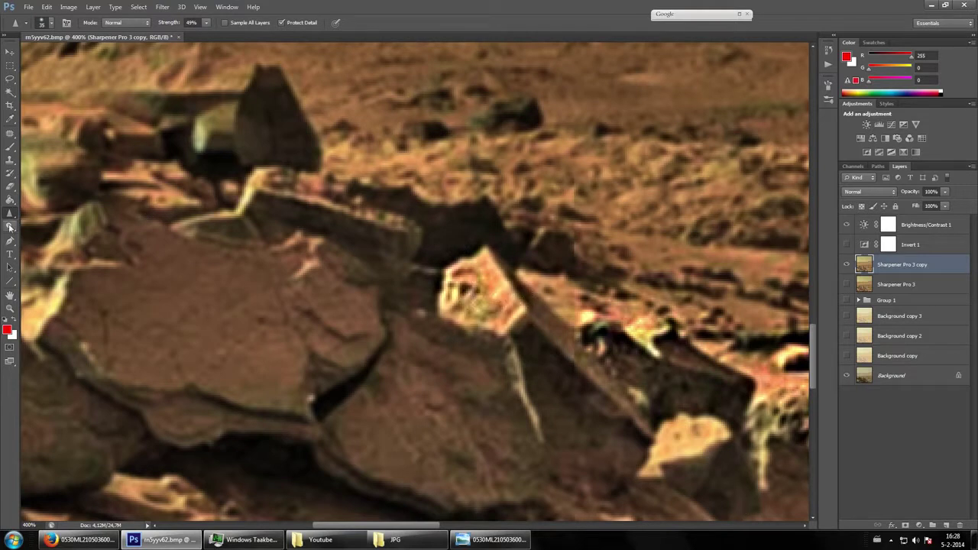
pyautogui.press('o')
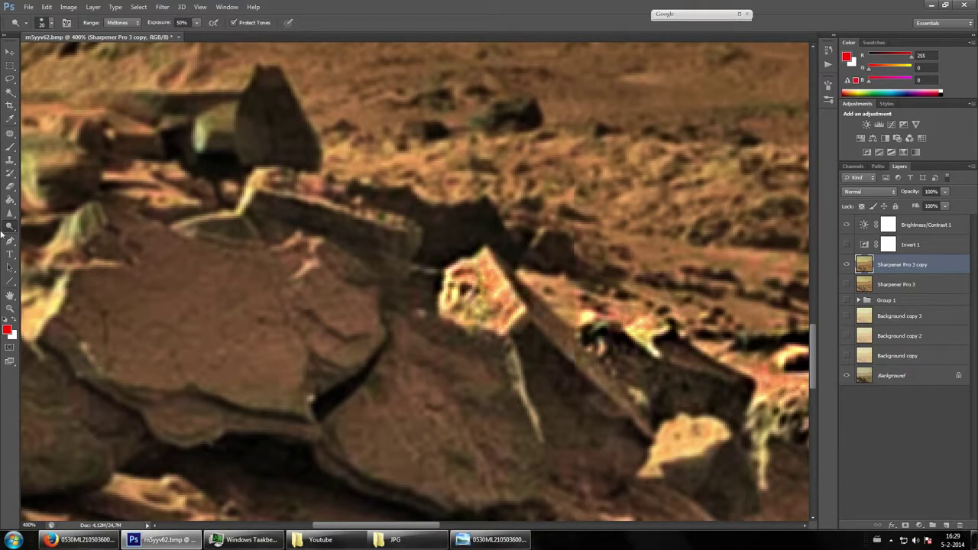
pyautogui.press('v')
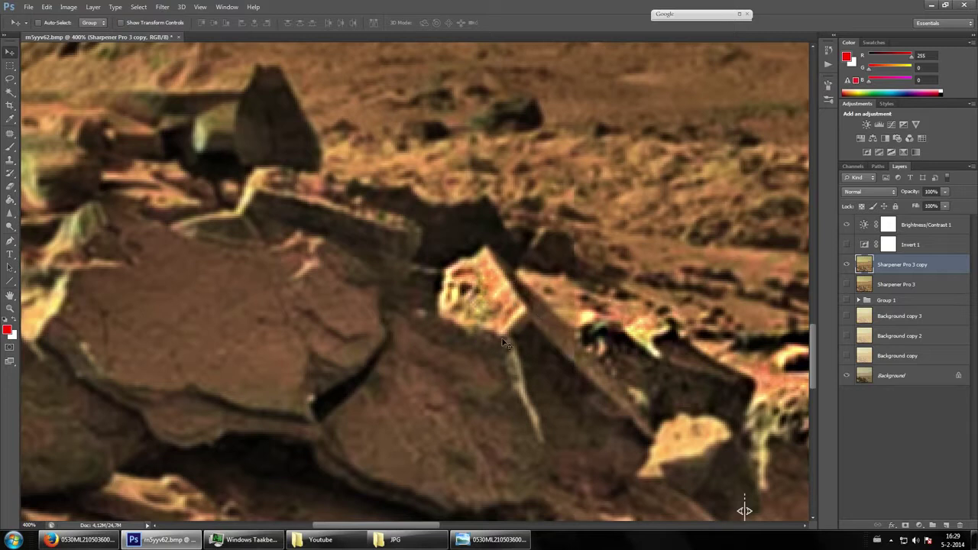
# Lighten the shadowed area beneath the pointed rock and the dark block beside it with the Dodge tool at 50% exposure.
pyautogui.click(10, 226)
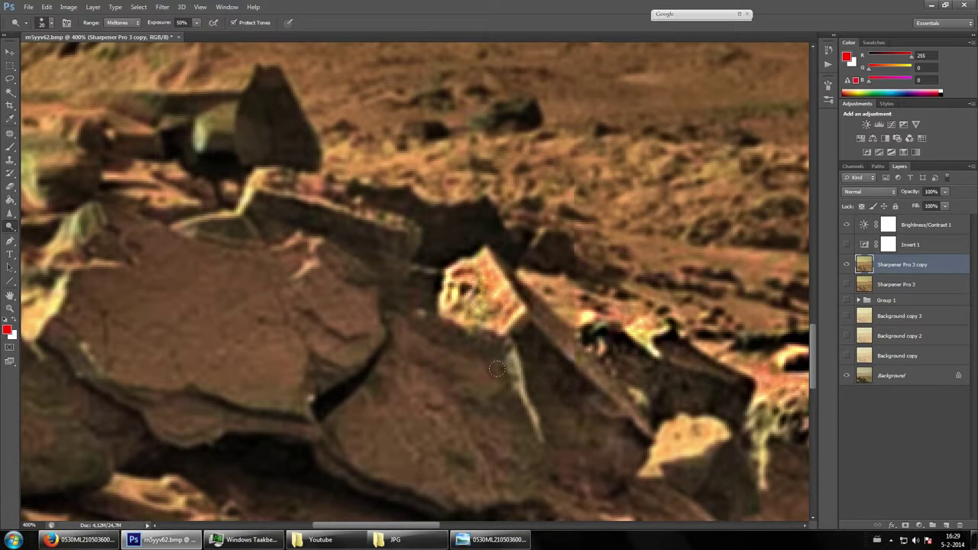
pyautogui.moveTo(561, 401); pyautogui.dragTo(742, 509)
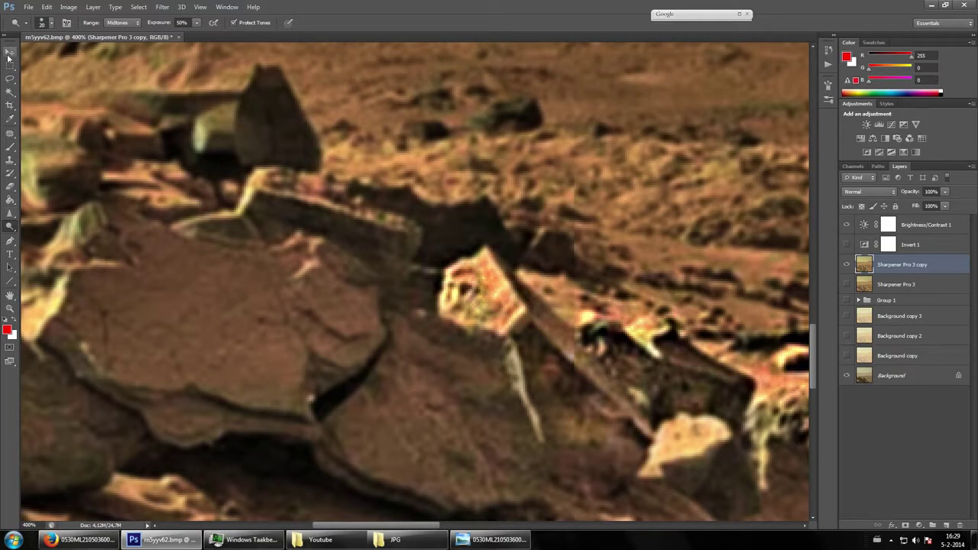
pyautogui.press('v')
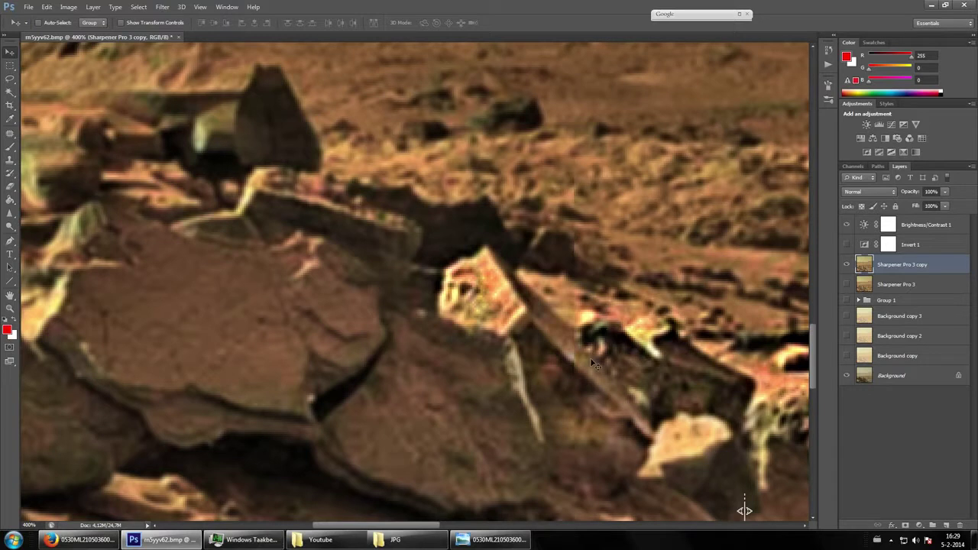
# Sharpen the dark block next to the pointed rock, including its bright upper surface and the slanting edge between them.
pyautogui.click(10, 212)
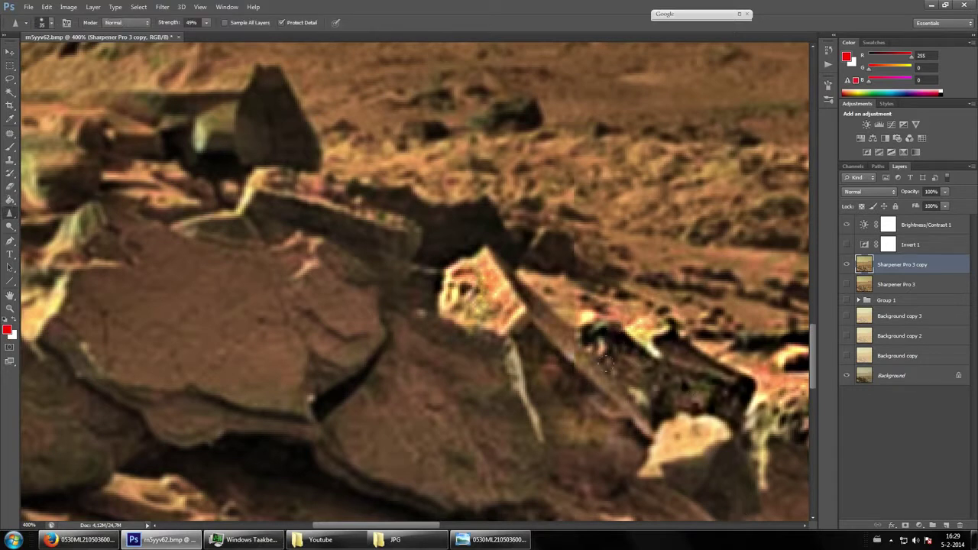
pyautogui.moveTo(654, 350); pyautogui.dragTo(603, 334)
pyautogui.moveTo(548, 307)
pyautogui.mouseDown()
pyautogui.moveTo(527, 298)
pyautogui.moveTo(553, 283)
pyautogui.moveTo(655, 298)
pyautogui.mouseUp()
pyautogui.moveTo(618, 372)
pyautogui.mouseDown()
pyautogui.moveTo(599, 379)
pyautogui.moveTo(582, 357)
pyautogui.moveTo(635, 435)
pyautogui.mouseUp()
pyautogui.scroll(-3, 744, 511)
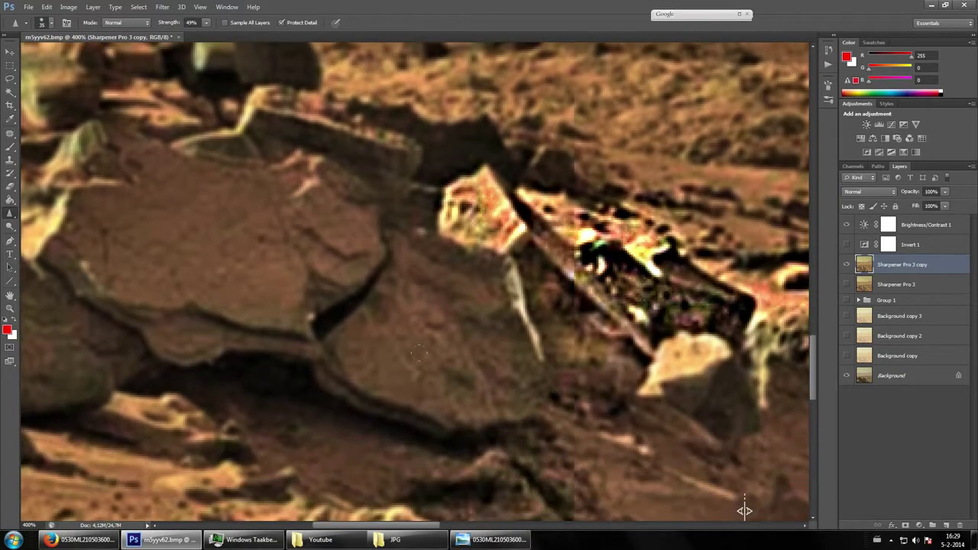
# Compare the sharpened rocks with the original photo in Firefox and with the bare background, toggling Sharpener Pro 3 copy and Brightness/Contrast 1 off and on.
pyautogui.click(73, 541)
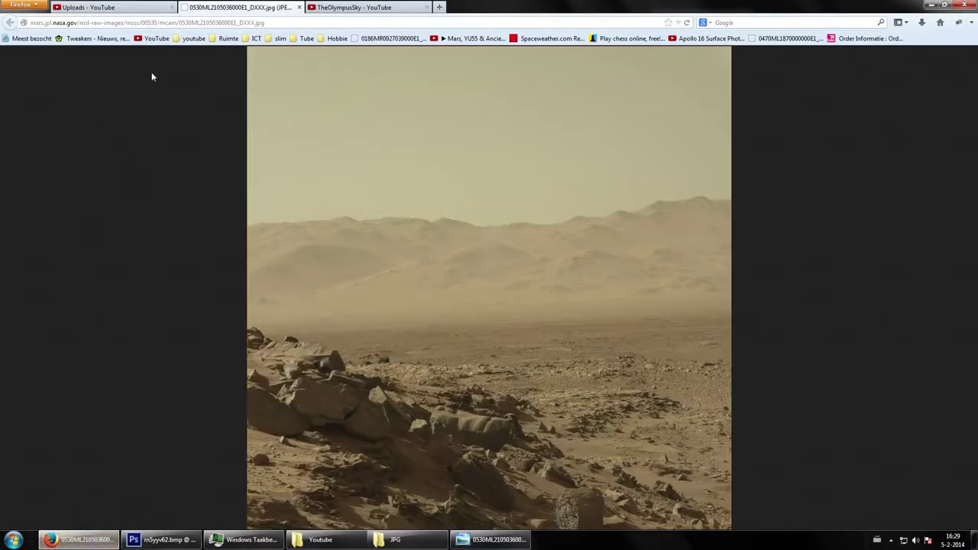
pyautogui.click(73, 541)
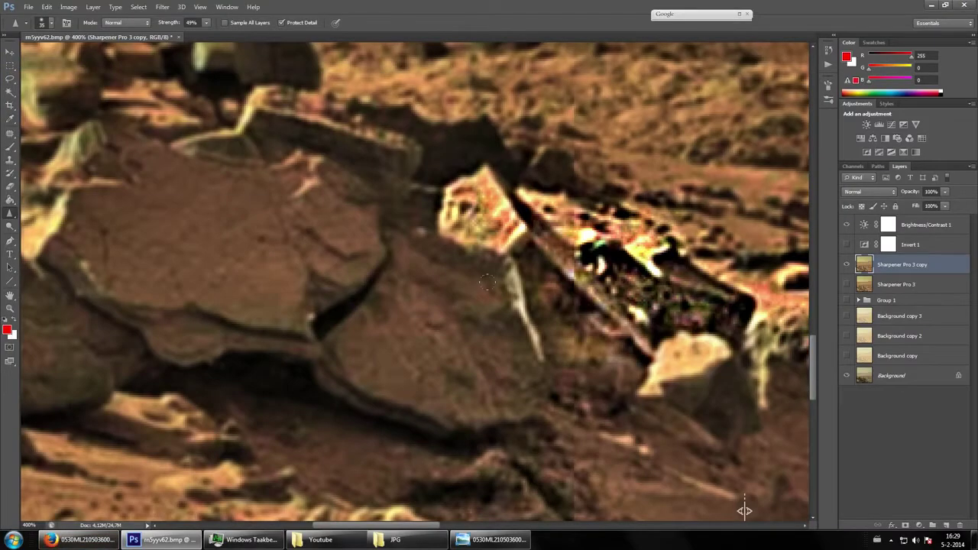
pyautogui.scroll(-2, 744, 511)
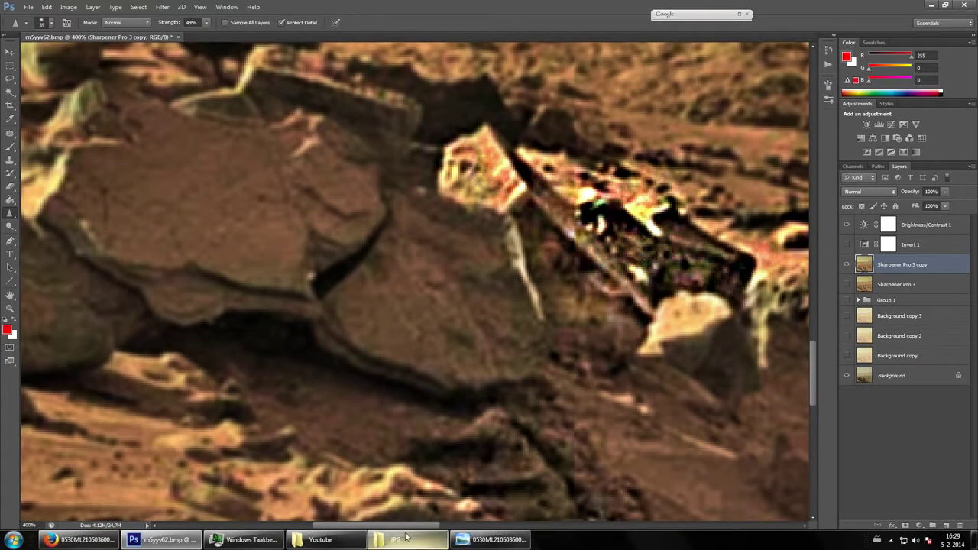
pyautogui.moveTo(416, 529); pyautogui.dragTo(433, 529)
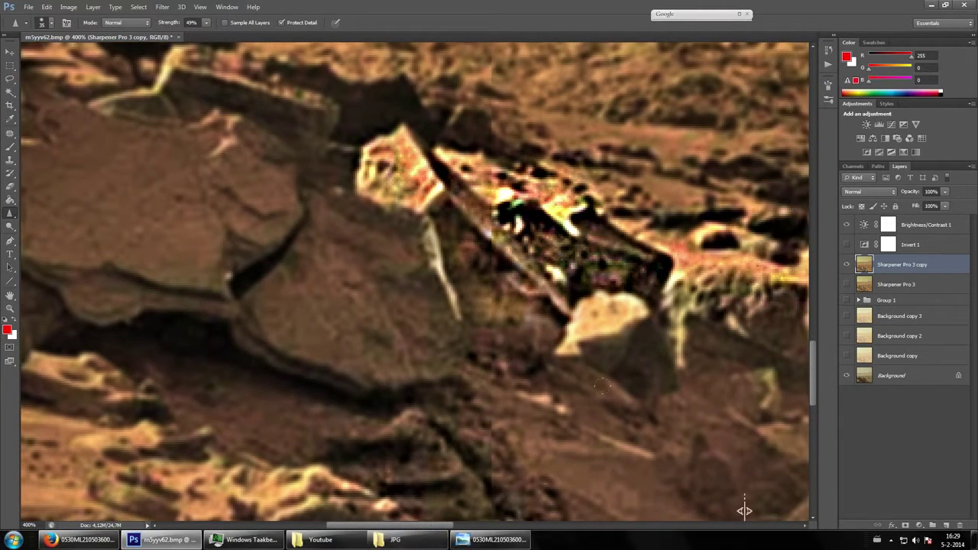
pyautogui.click(847, 263)
pyautogui.click(847, 224)
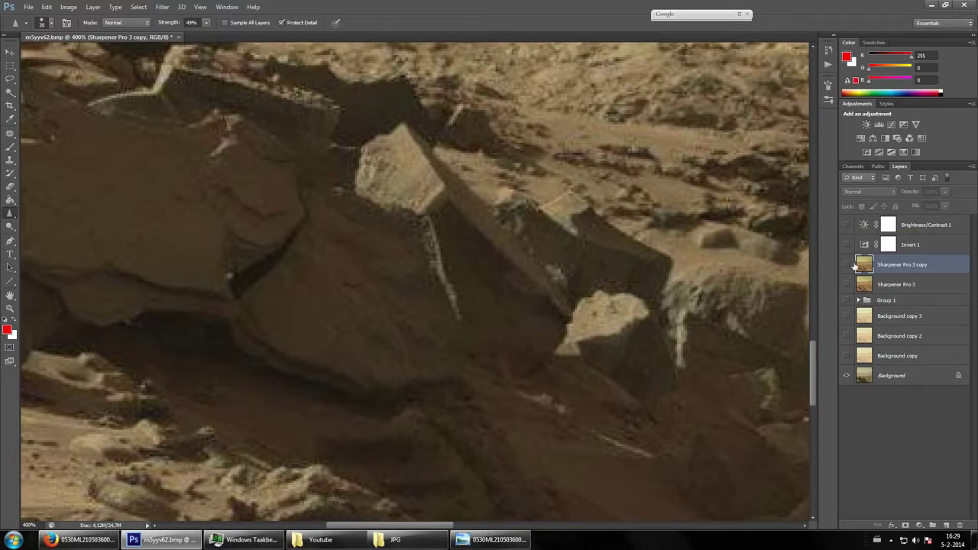
pyautogui.click(848, 264)
pyautogui.click(845, 226)
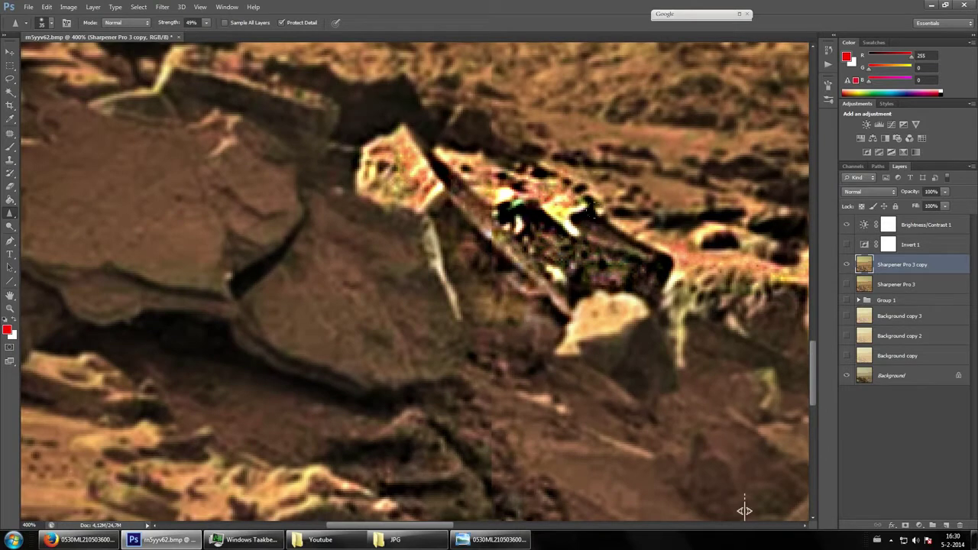
# Sharpen the shaded rock face between the dark block and the large rounded boulder.
pyautogui.moveTo(422, 528); pyautogui.dragTo(470, 529)
pyautogui.moveTo(493, 262); pyautogui.dragTo(483, 323)
pyautogui.moveTo(434, 353)
pyautogui.mouseDown()
pyautogui.moveTo(474, 376)
pyautogui.moveTo(391, 348)
pyautogui.moveTo(455, 322)
pyautogui.mouseUp()
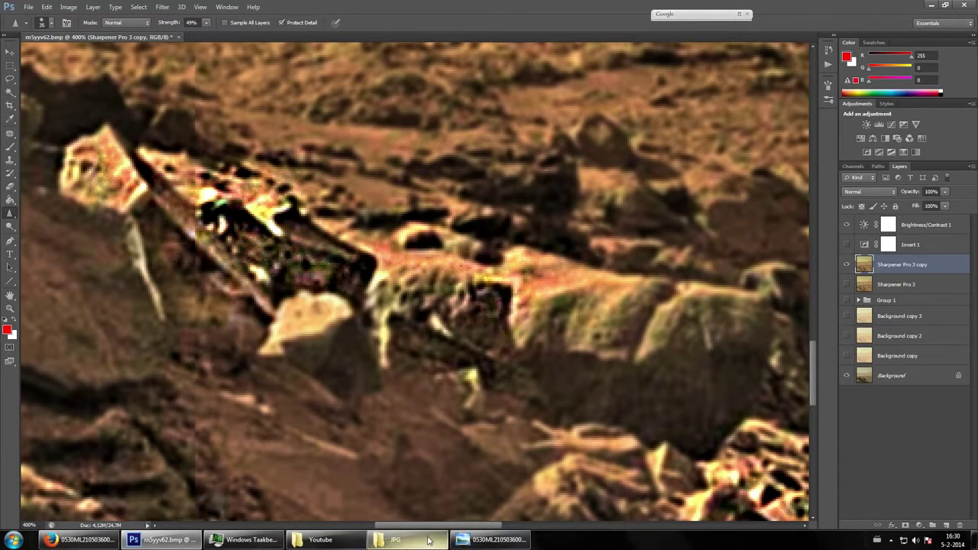
pyautogui.moveTo(449, 525); pyautogui.dragTo(480, 518)
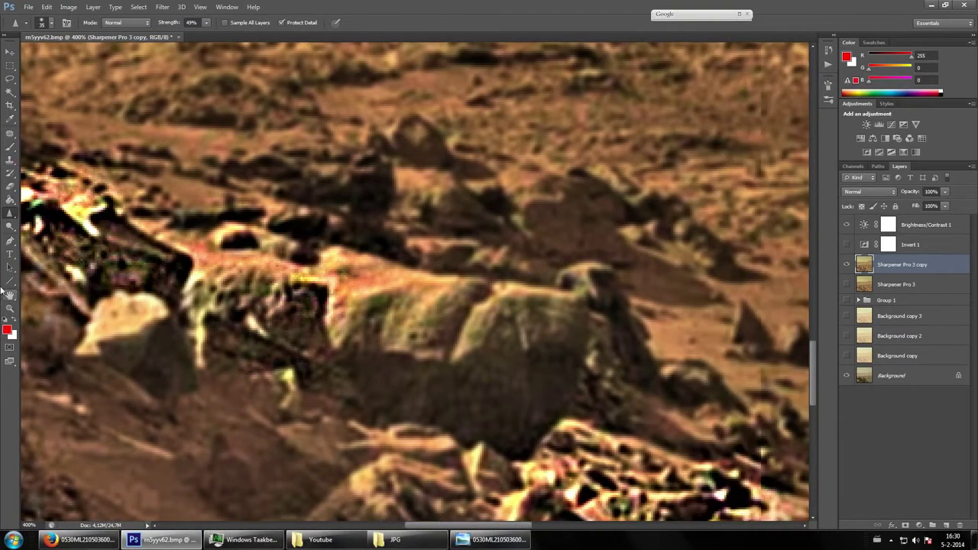
# Lighten the shaded front of the large rounded boulders with the Dodge tool and sharpen it at 49% strength.
pyautogui.click(10, 227)
pyautogui.moveTo(500, 396)
pyautogui.mouseDown()
pyautogui.moveTo(564, 425)
pyautogui.moveTo(524, 394)
pyautogui.moveTo(498, 319)
pyautogui.moveTo(358, 404)
pyautogui.moveTo(341, 354)
pyautogui.moveTo(365, 327)
pyautogui.mouseUp()
pyautogui.click(9, 212)
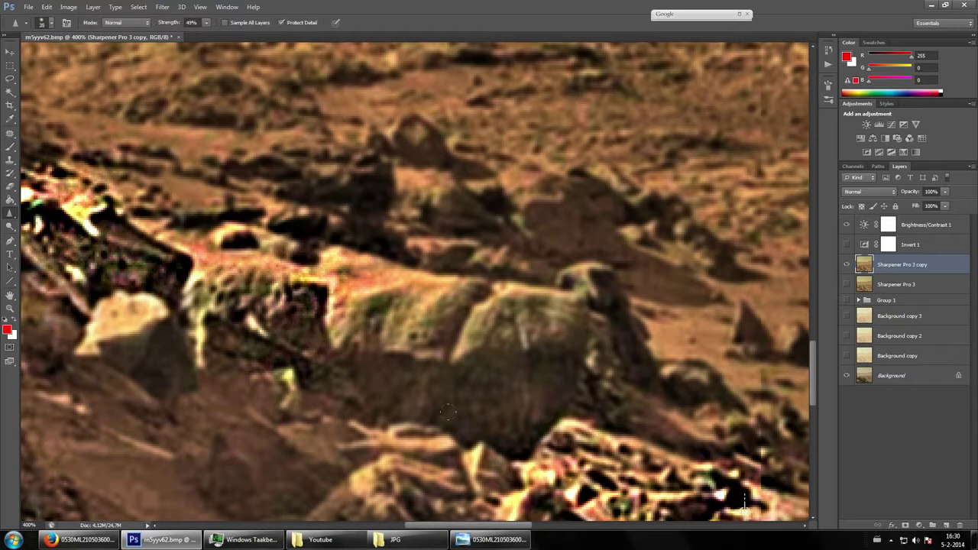
pyautogui.moveTo(456, 371)
pyautogui.mouseDown()
pyautogui.moveTo(552, 327)
pyautogui.moveTo(508, 310)
pyautogui.moveTo(544, 336)
pyautogui.moveTo(479, 313)
pyautogui.moveTo(404, 317)
pyautogui.moveTo(366, 298)
pyautogui.moveTo(348, 306)
pyautogui.mouseUp()
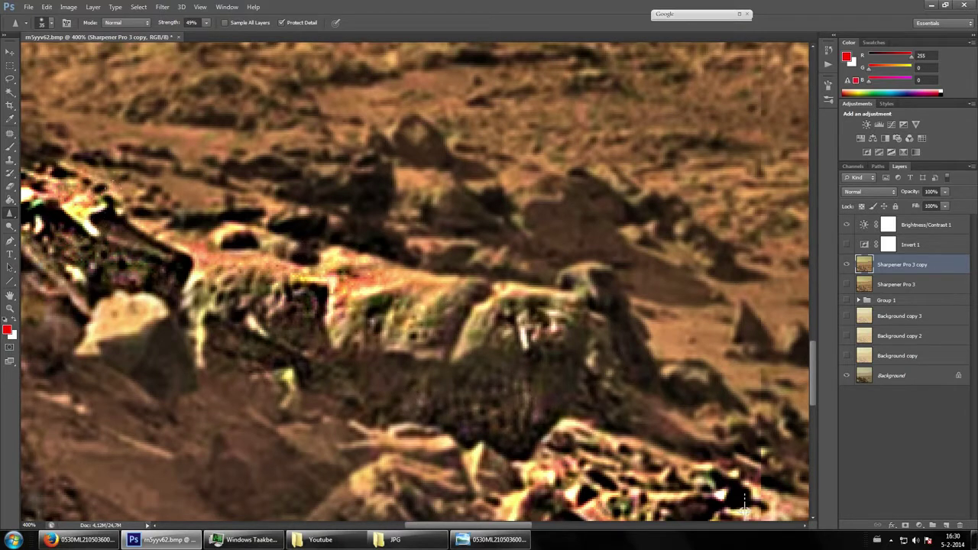
# Lighten the shadowed rocks on the slope behind the rounded boulders with the Dodge tool at 50% exposure on midtones.
pyautogui.scroll(5, 744, 504)
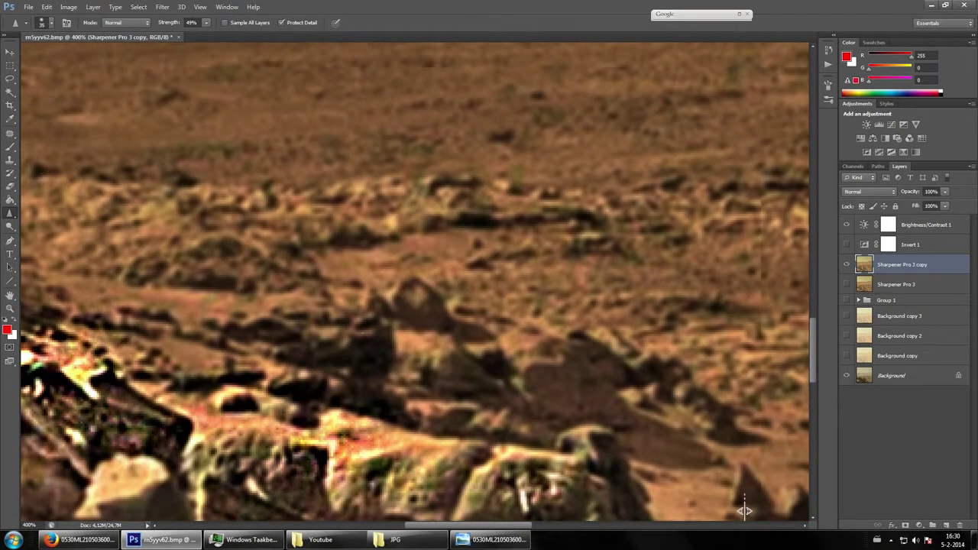
pyautogui.click(10, 226)
pyautogui.moveTo(339, 346)
pyautogui.mouseDown()
pyautogui.moveTo(334, 319)
pyautogui.moveTo(394, 384)
pyautogui.moveTo(466, 423)
pyautogui.moveTo(441, 434)
pyautogui.mouseUp()
# Sharpen the small round-topped rock behind the boulders and the dark rocky ridge farther back.
pyautogui.scroll(-1, 136, 241)
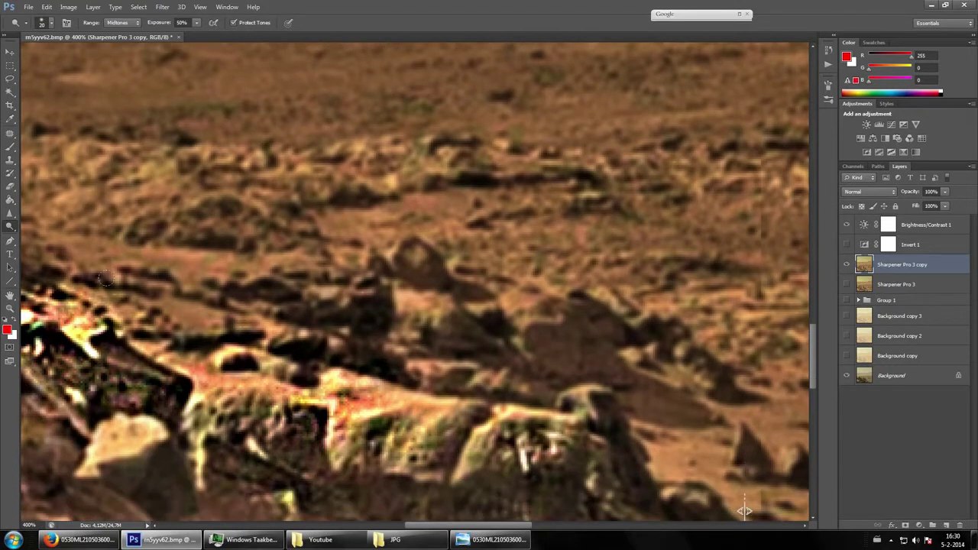
pyautogui.scroll(1, 310, 215)
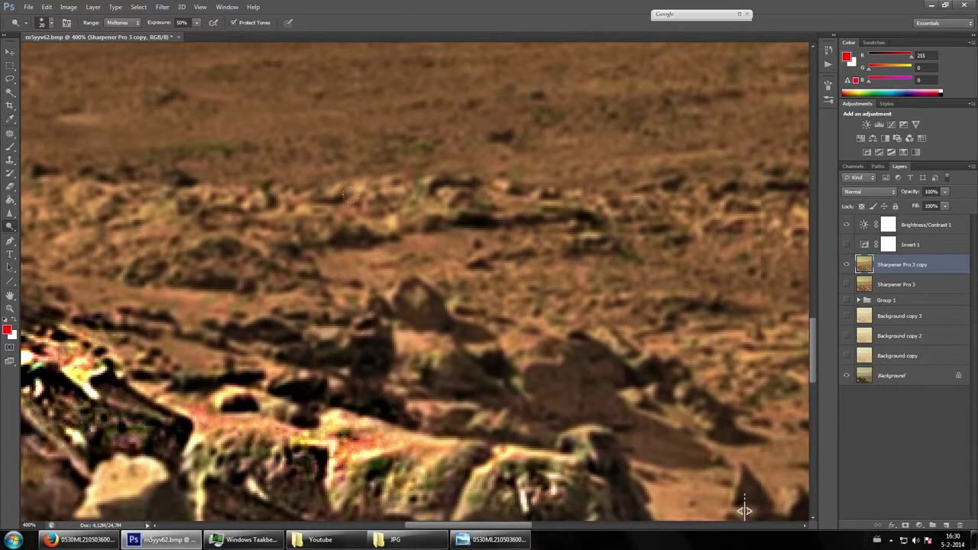
pyautogui.hscroll(-6, 745, 510)
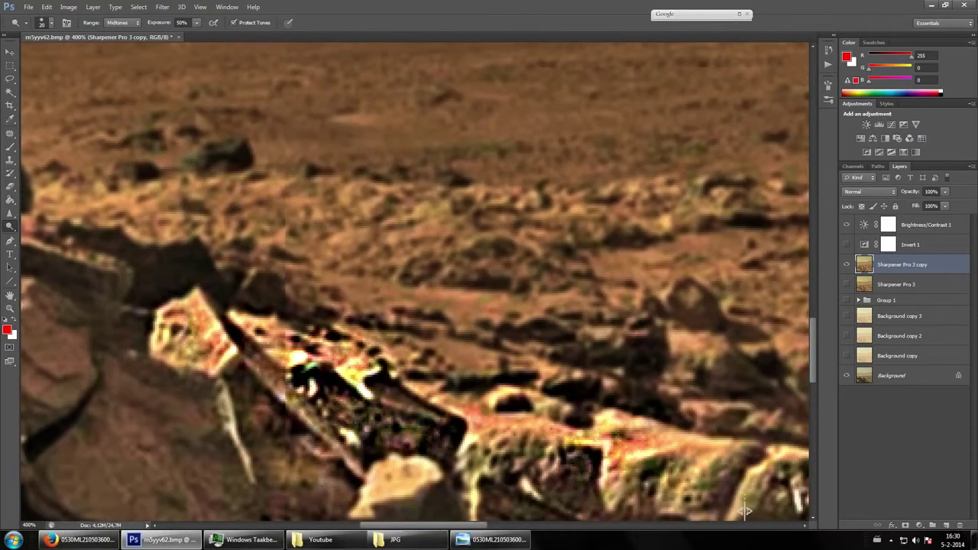
pyautogui.moveTo(445, 527); pyautogui.dragTo(495, 527)
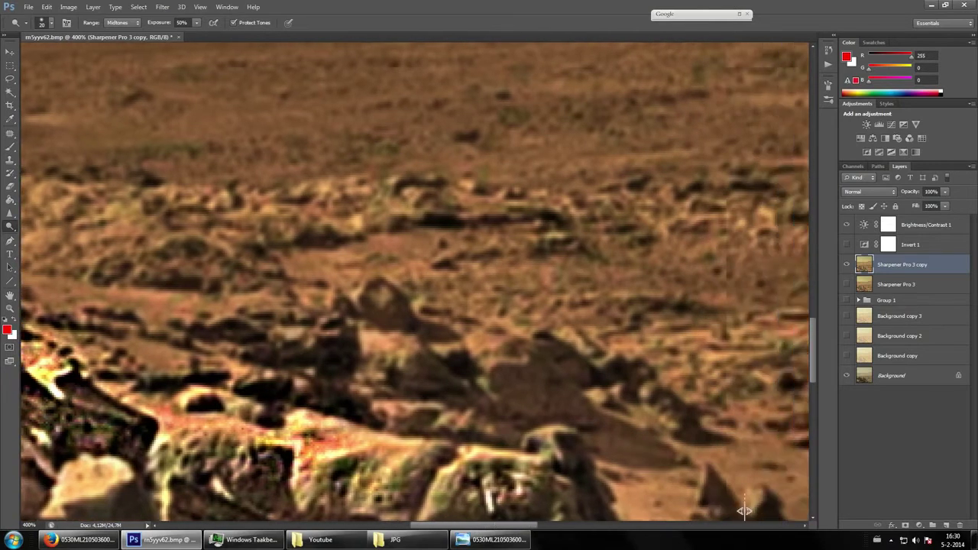
pyautogui.click(10, 212)
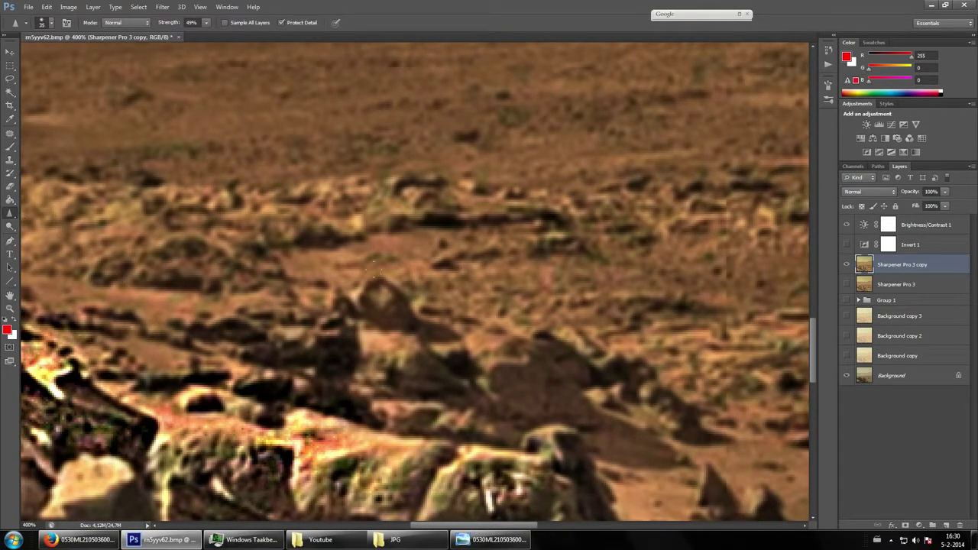
pyautogui.moveTo(352, 292); pyautogui.dragTo(386, 298)
pyautogui.moveTo(424, 182)
pyautogui.mouseDown()
pyautogui.moveTo(493, 199)
pyautogui.moveTo(358, 218)
pyautogui.mouseUp()
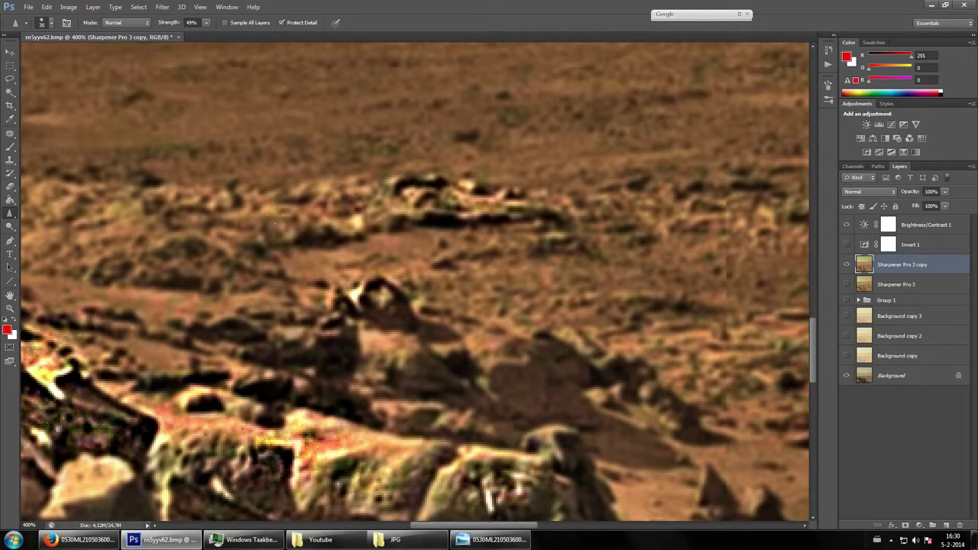
# Show the Invert 1 adjustment and examine the boulders and broken rocks down to the photo's lower edge in inverted colours.
pyautogui.click(847, 244)
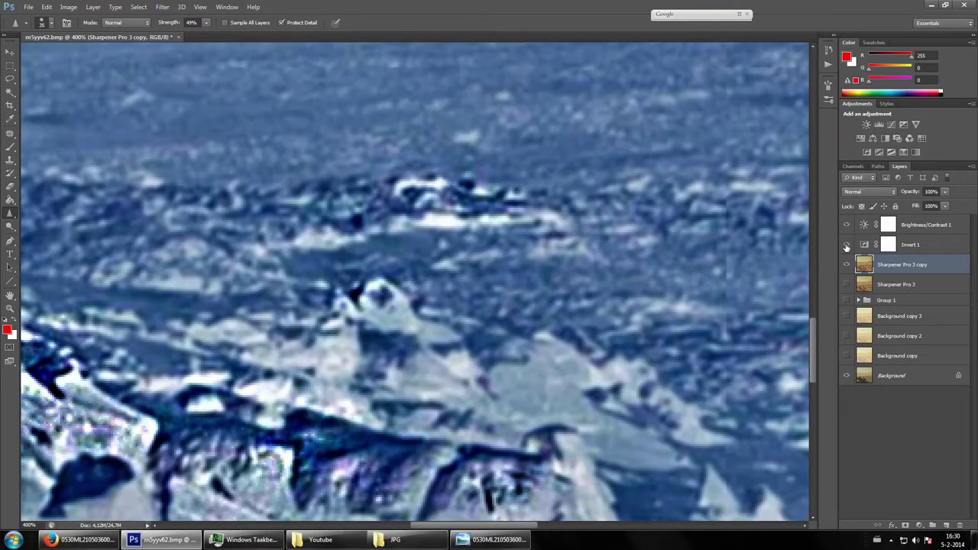
pyautogui.click(10, 51)
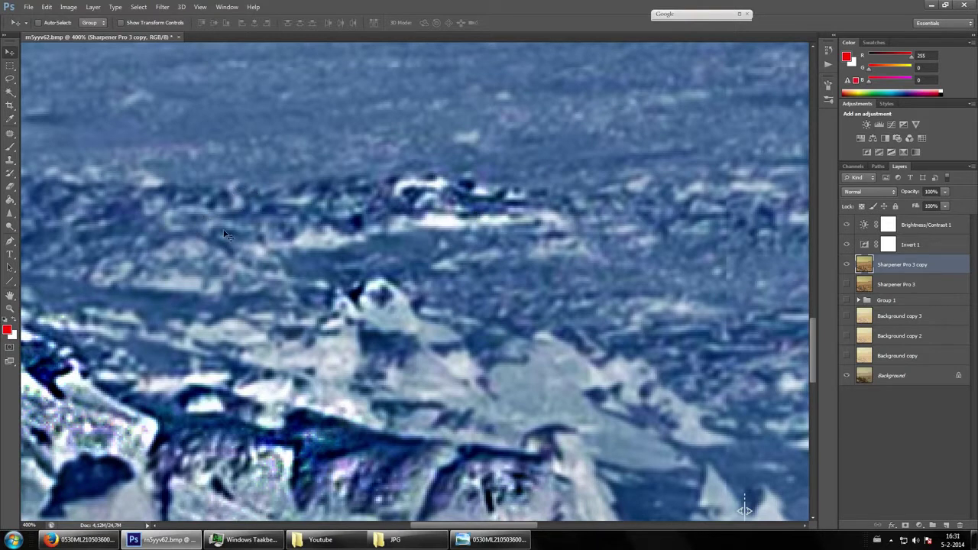
pyautogui.scroll(-1, 326, 265)
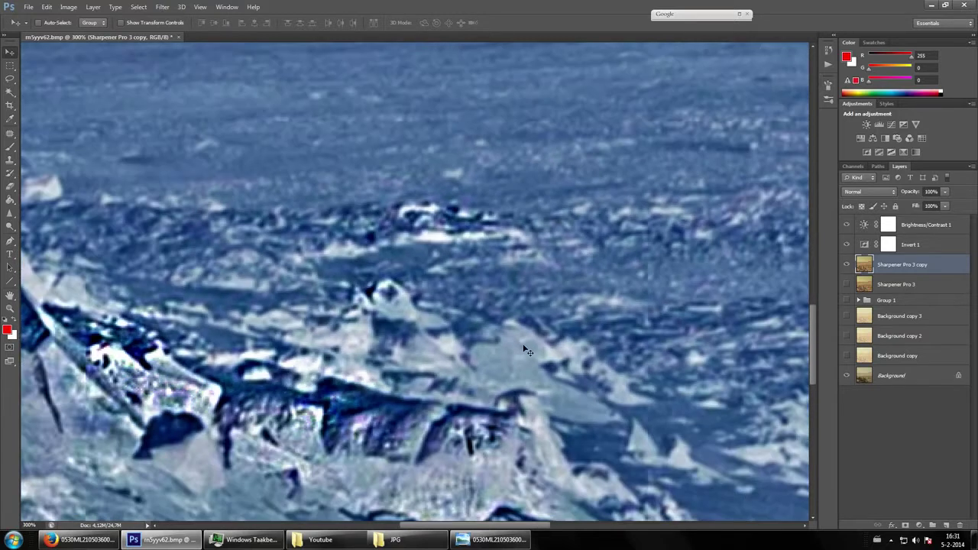
pyautogui.scroll(-5, 525, 344)
pyautogui.scroll(-5, 548, 336)
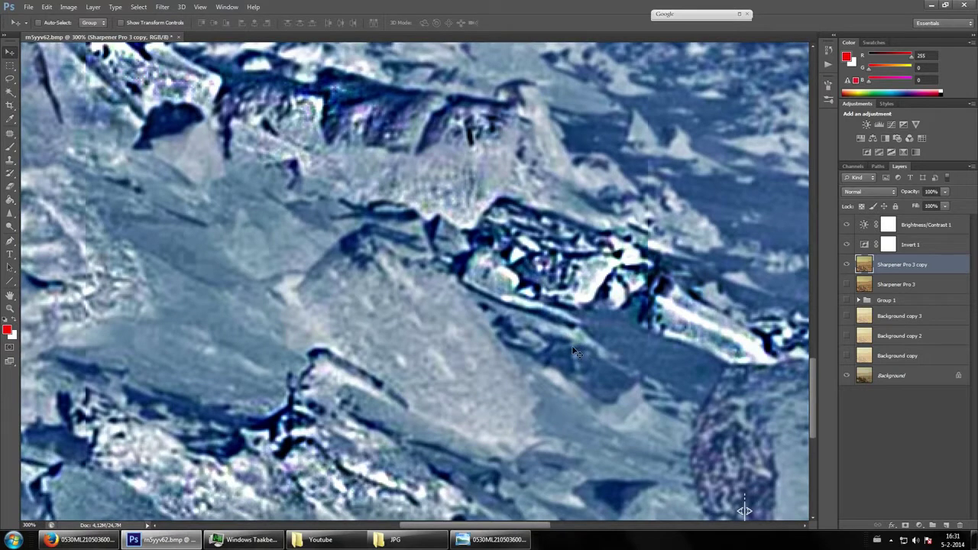
pyautogui.scroll(-1, 582, 340)
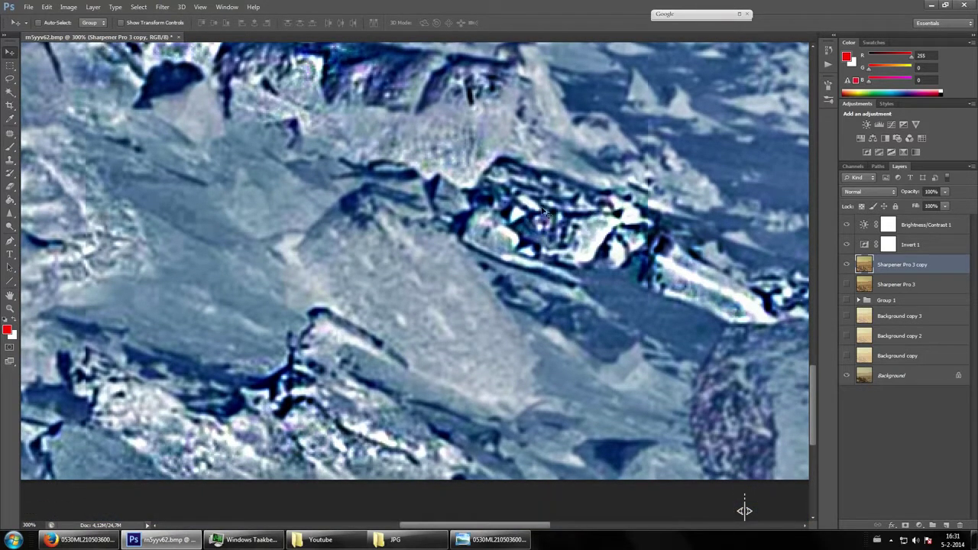
pyautogui.scroll(-1, 615, 253)
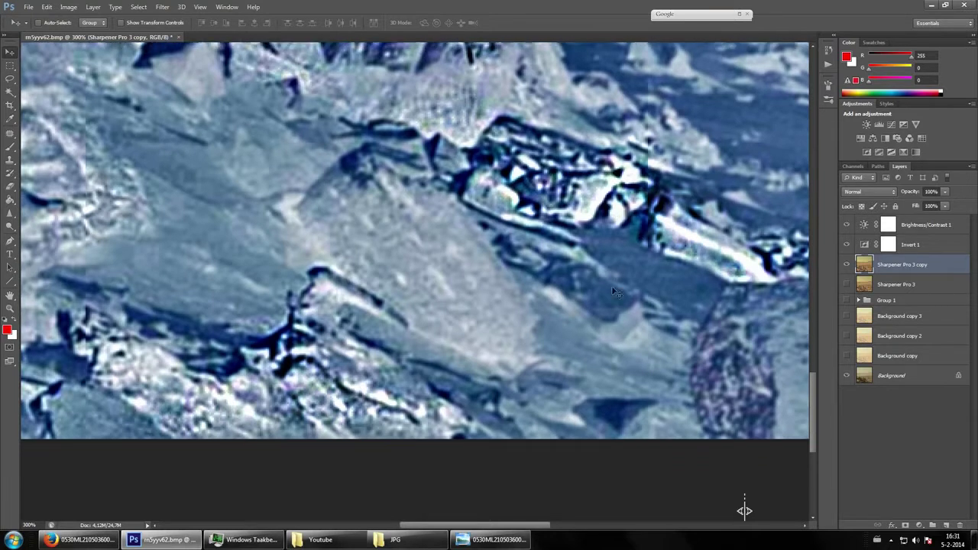
pyautogui.hotkey('ctrl', '-')
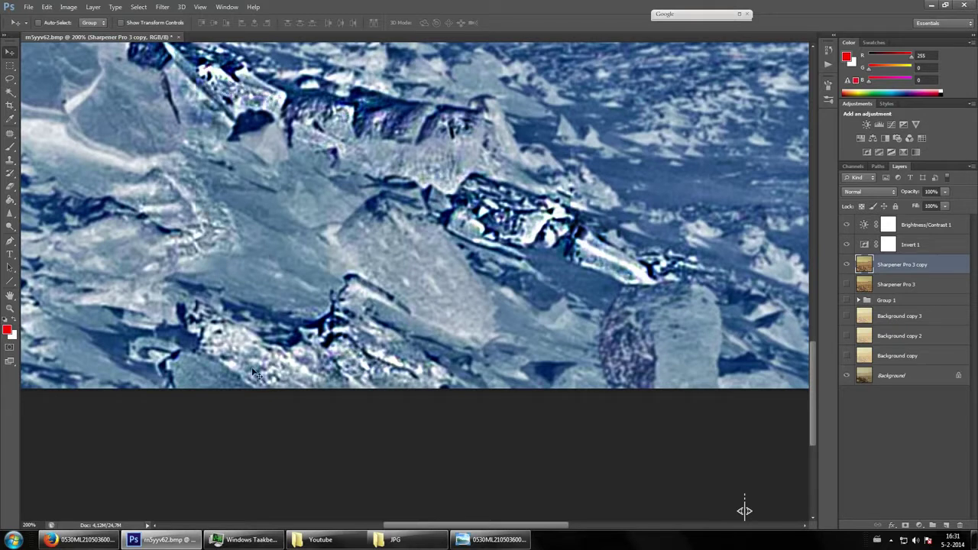
# Examine the slabs and upright pointed rock near the photo's left edge in inverted colours and hide the Invert 1 adjustment.
pyautogui.moveTo(418, 526); pyautogui.dragTo(333, 510)
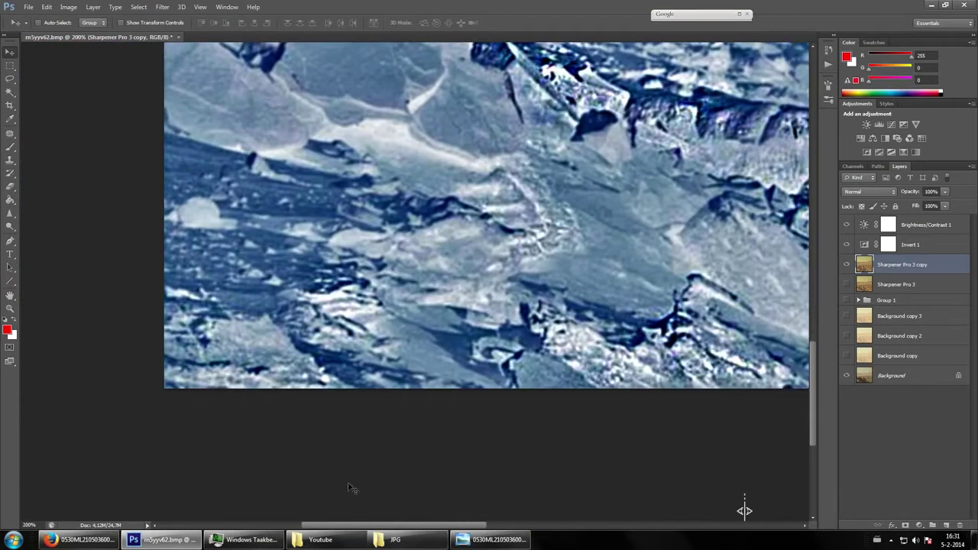
pyautogui.scroll(3, 374, 375)
pyautogui.scroll(14, 374, 377)
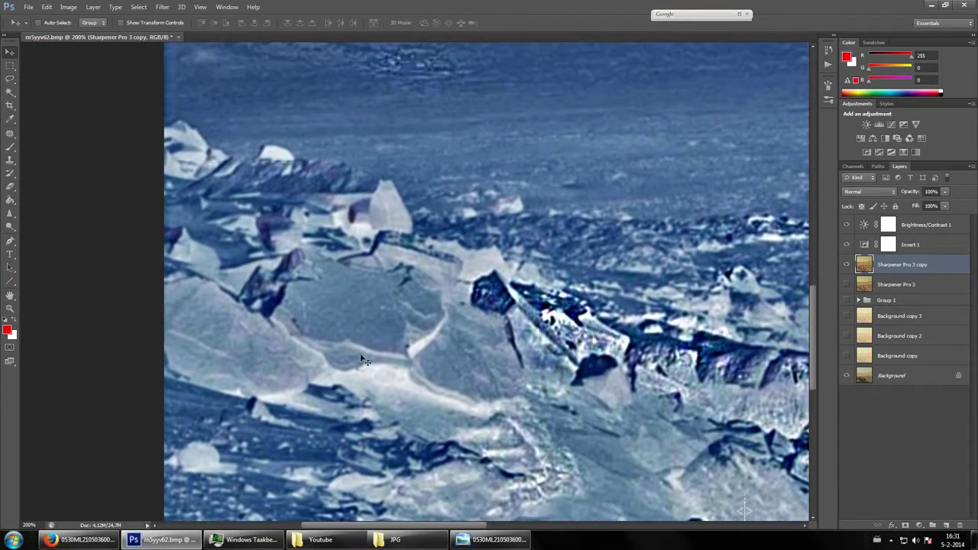
pyautogui.scroll(2, 343, 322)
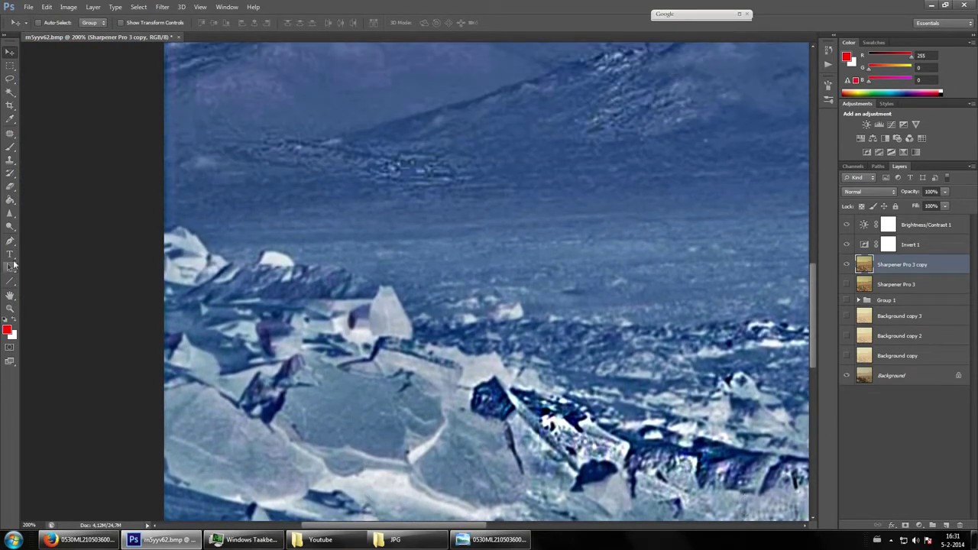
pyautogui.click(10, 308)
pyautogui.click(256, 324)
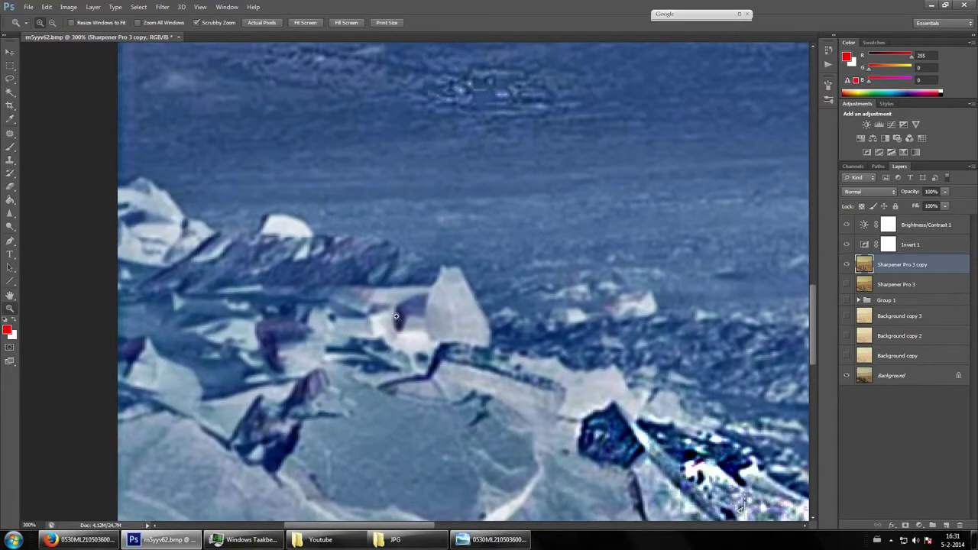
pyautogui.click(846, 244)
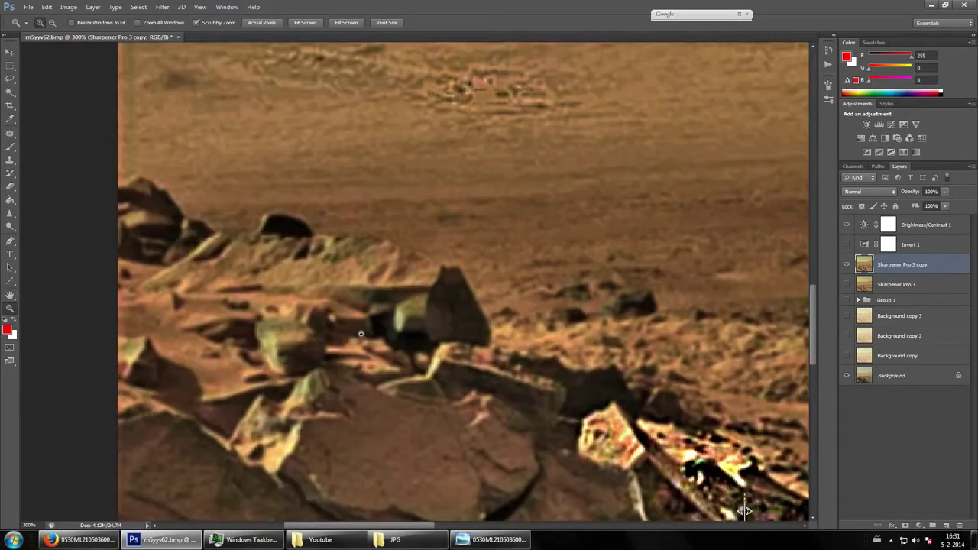
# Lighten the dark rock pile at the photo's far left edge with the Dodge tool and sharpen it at 49% strength.
pyautogui.click(10, 213)
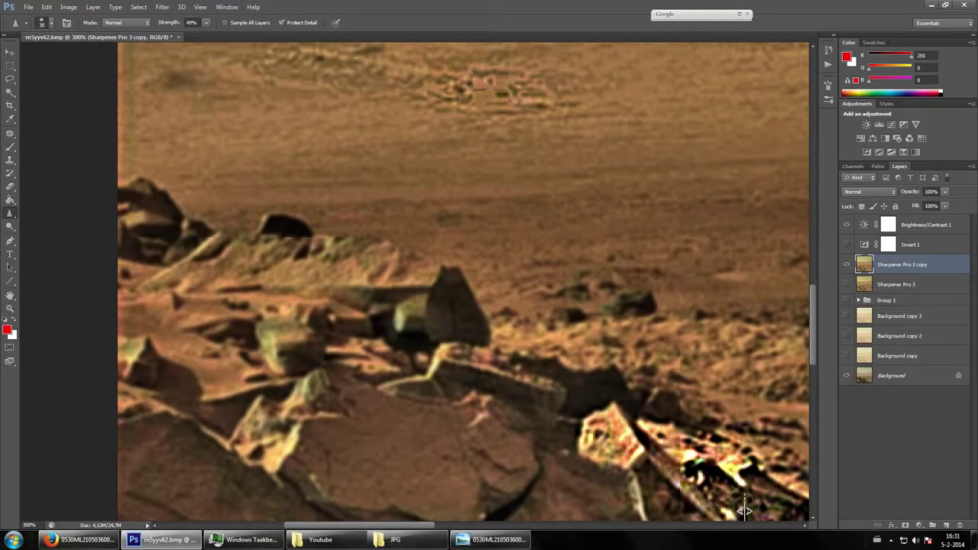
pyautogui.click(10, 51)
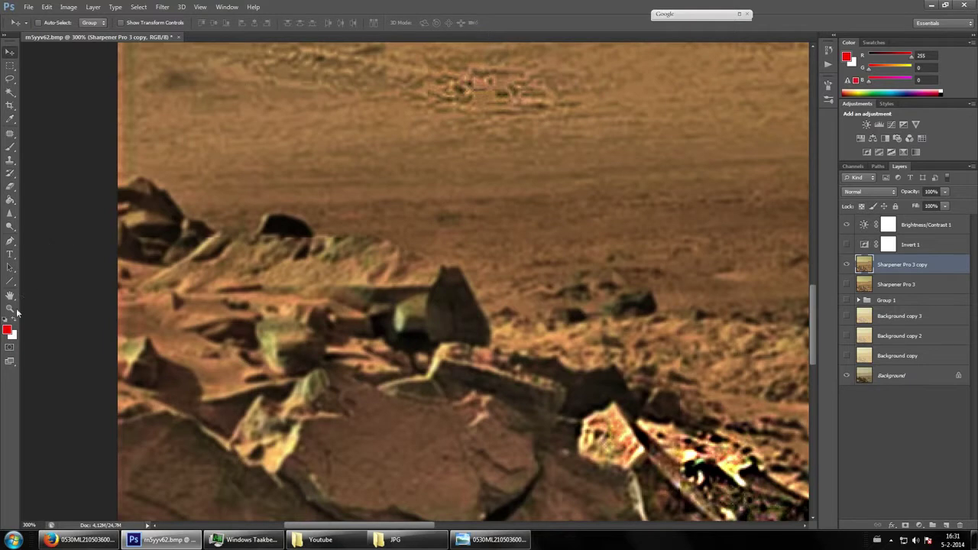
pyautogui.press('z')
pyautogui.click(235, 265)
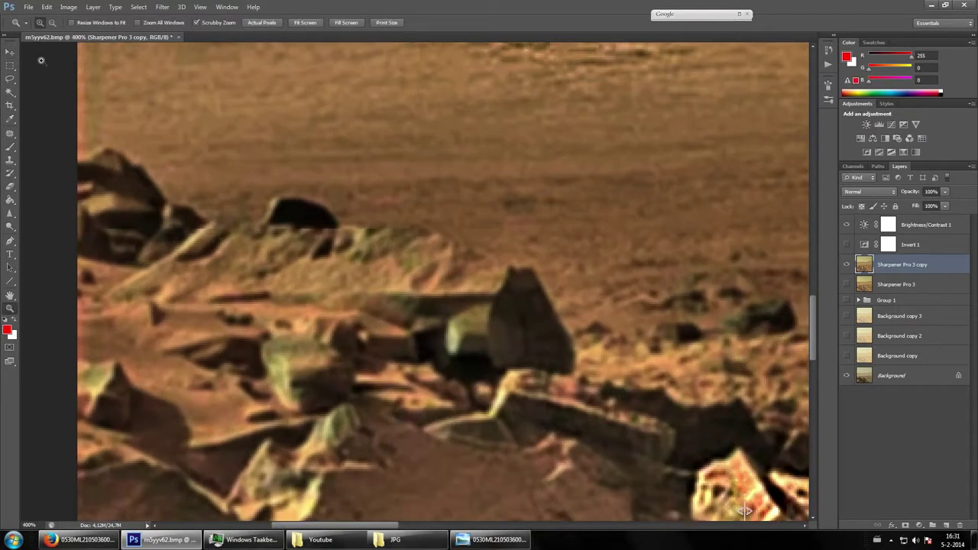
pyautogui.click(9, 52)
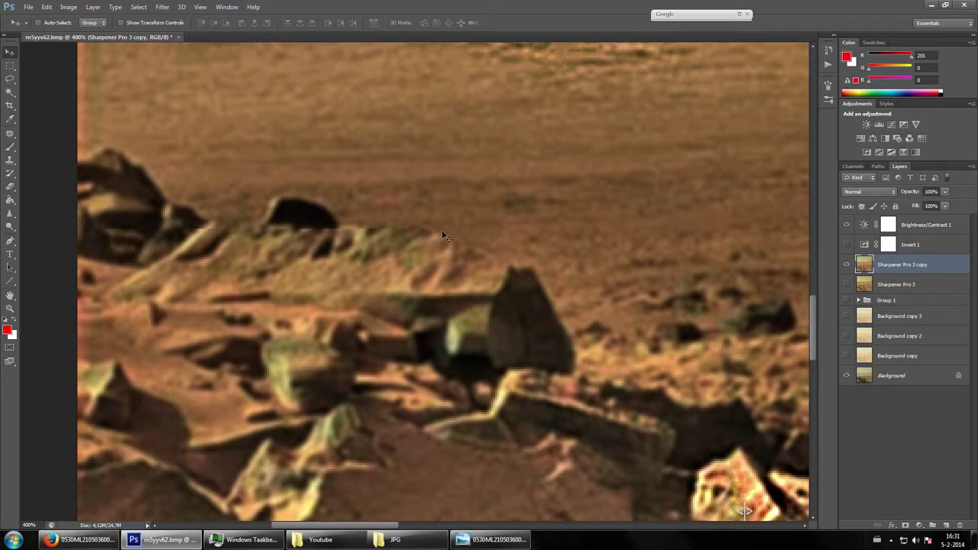
pyautogui.scroll(2, 195, 221)
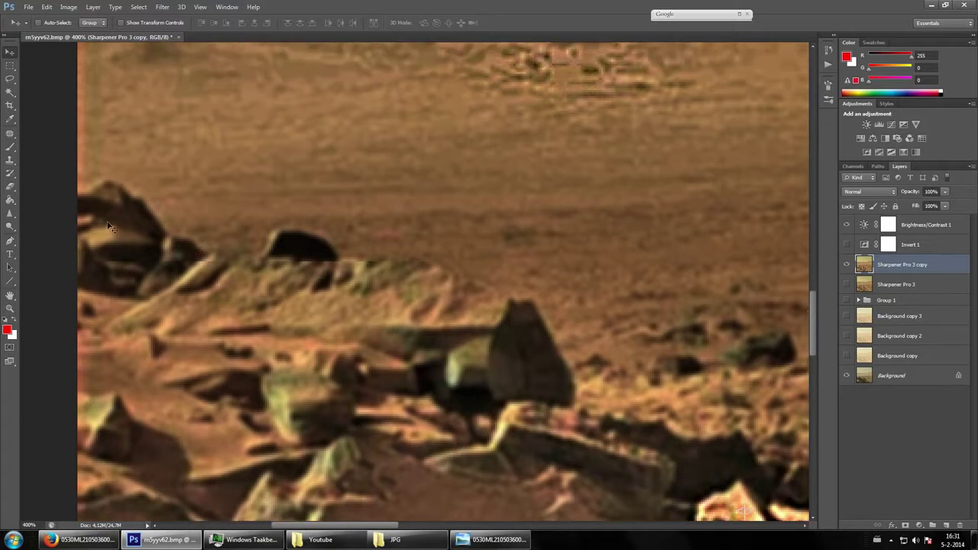
pyautogui.click(10, 226)
pyautogui.moveTo(87, 249)
pyautogui.mouseDown()
pyautogui.moveTo(141, 243)
pyautogui.moveTo(179, 256)
pyautogui.moveTo(122, 255)
pyautogui.moveTo(115, 230)
pyautogui.moveTo(154, 212)
pyautogui.moveTo(182, 278)
pyautogui.moveTo(162, 333)
pyautogui.mouseUp()
pyautogui.click(10, 212)
pyautogui.scroll(-3, 743, 510)
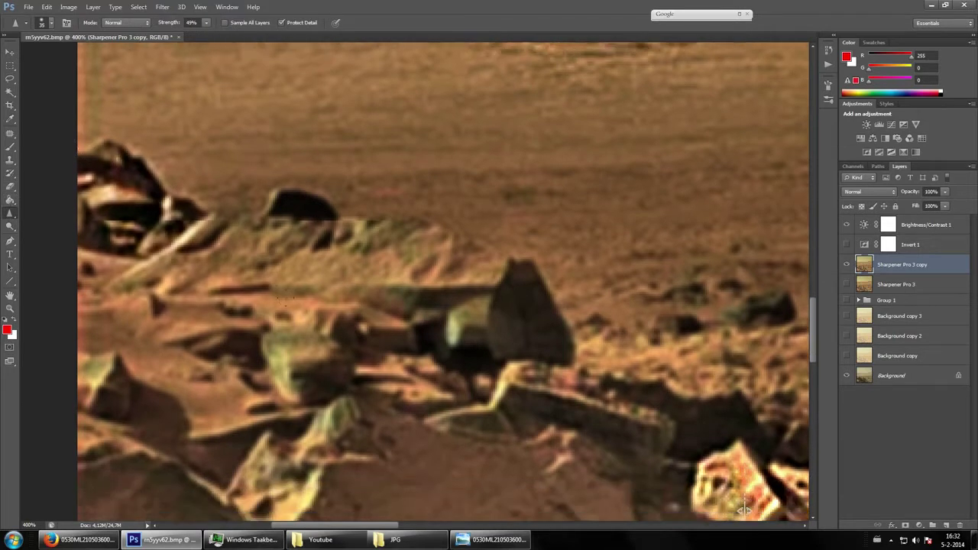
pyautogui.press('v')
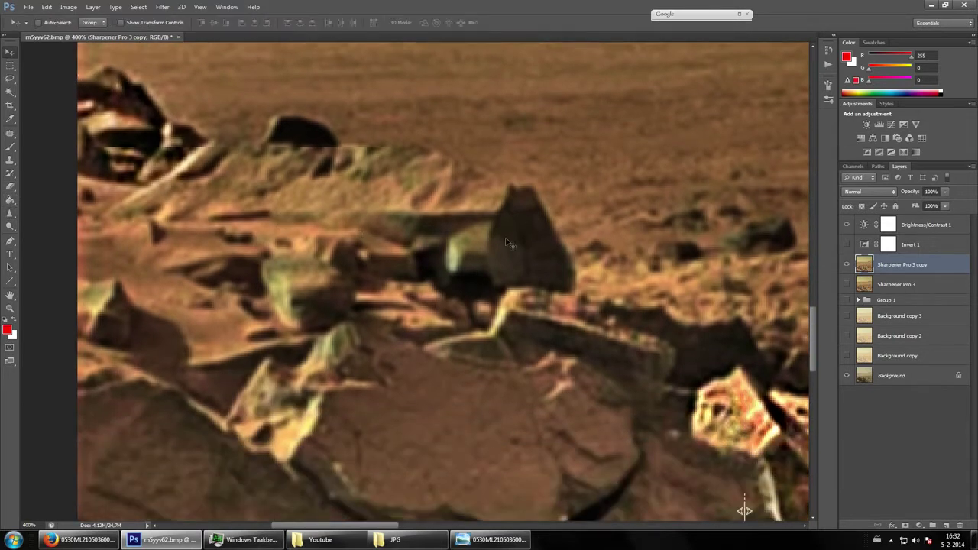